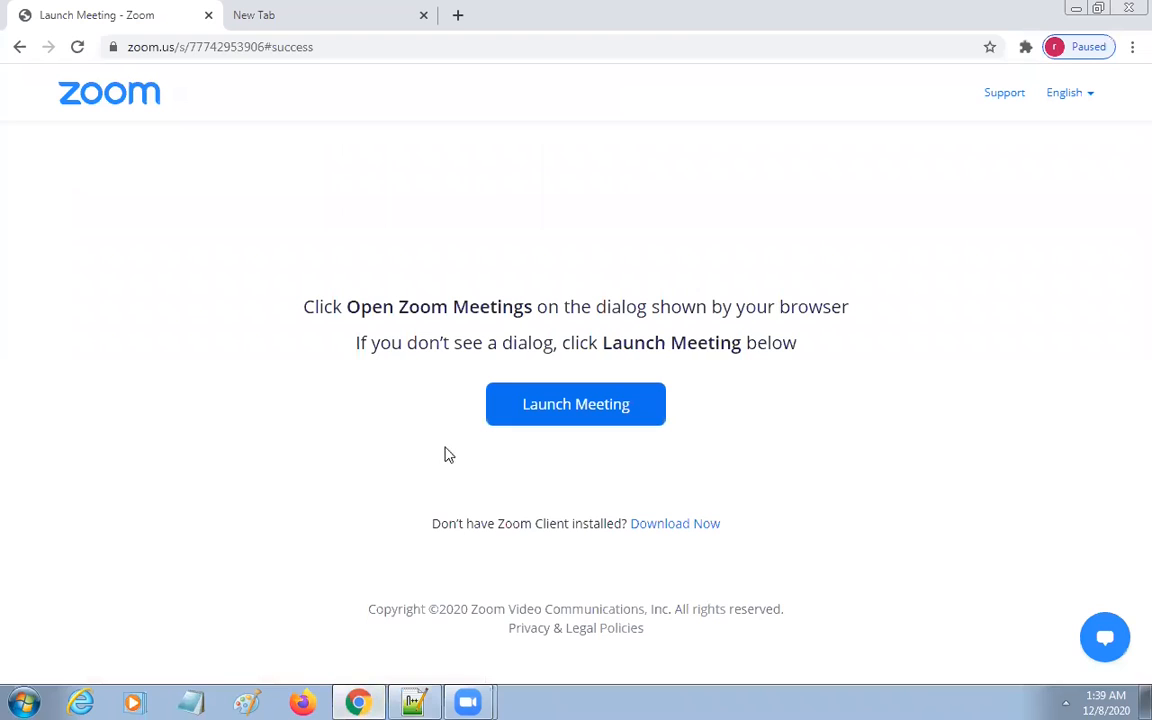
# Step: Search Google for "download mysql community server" and open the MySQL Community Server download page on dev.mysql.com
pyautogui.click(320, 12)
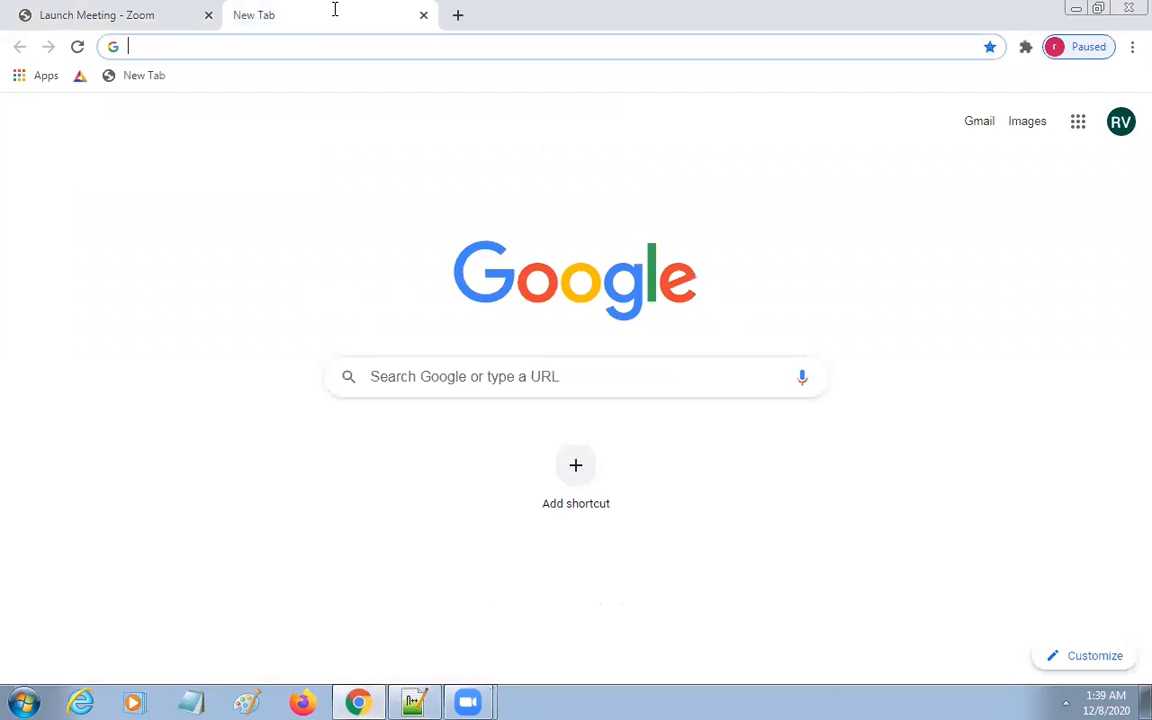
pyautogui.click(399, 376)
pyautogui.write('download mysql community server')
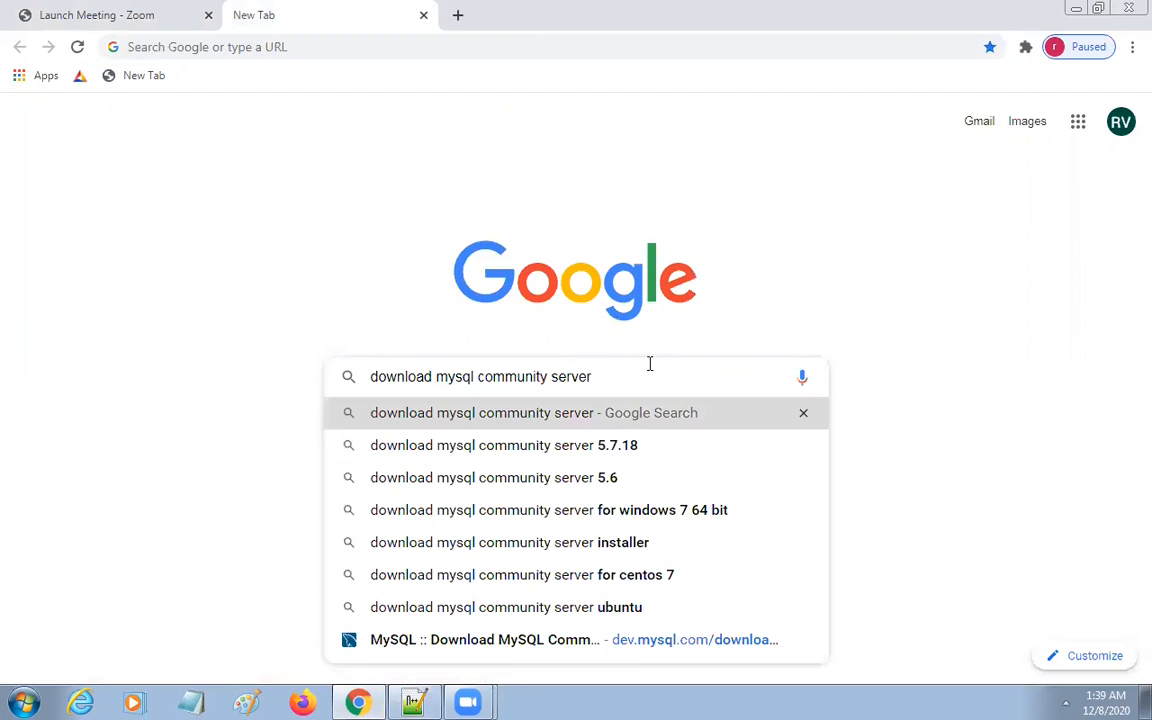
pyautogui.press('Return')
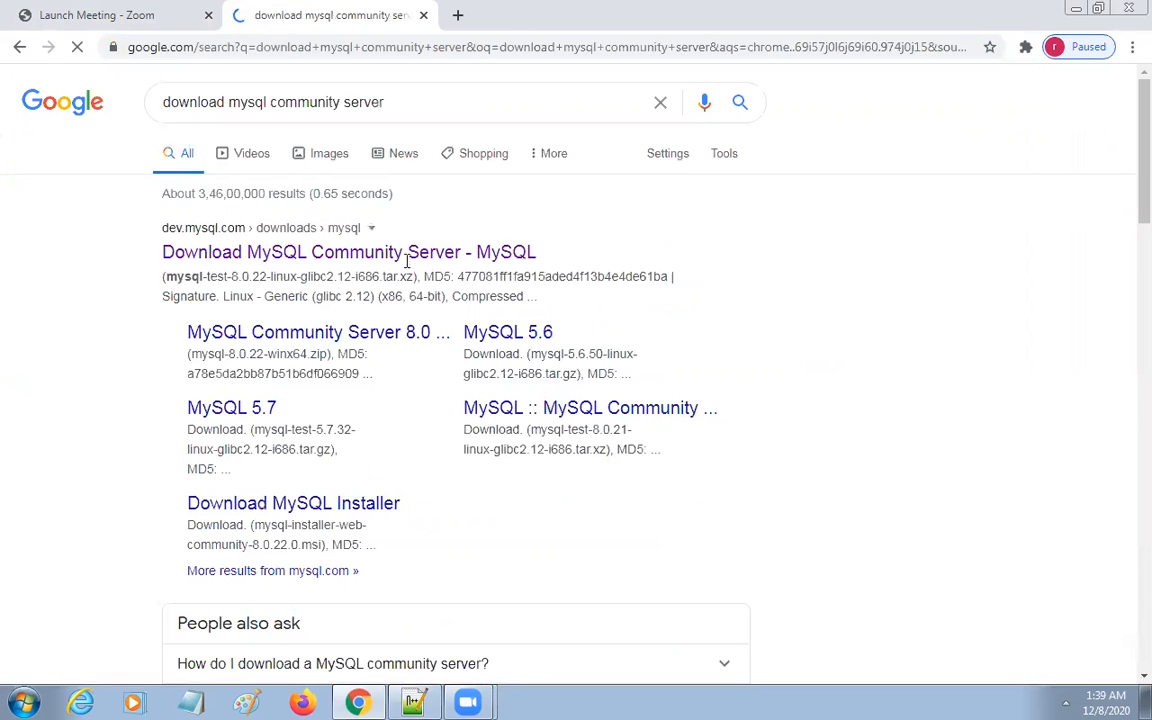
pyautogui.click(341, 258)
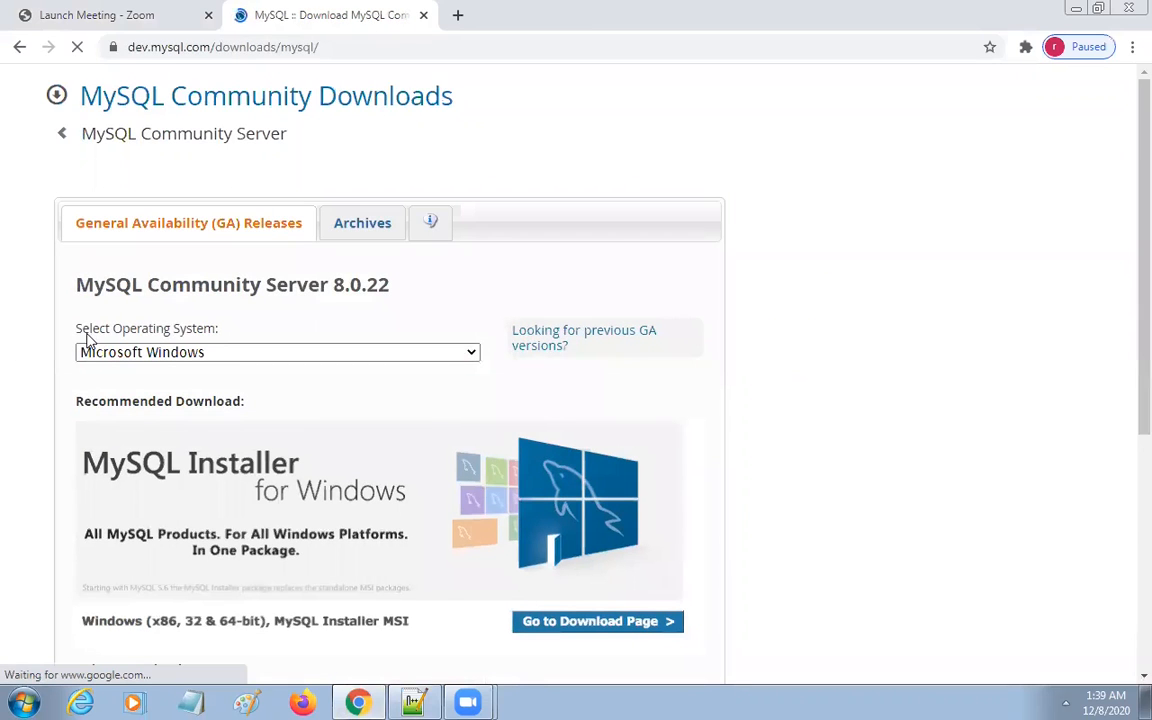
# Step: Download the 2.5M Windows (x86, 32-bit) MSI Installer 8.0.22 for Microsoft Windows without logging in to an Oracle account
pyautogui.moveTo(57, 324)
pyautogui.mouseDown()
pyautogui.moveTo(334, 319)
pyautogui.moveTo(524, 332)
pyautogui.moveTo(195, 410)
pyautogui.moveTo(40, 348)
pyautogui.moveTo(52, 312)
pyautogui.mouseUp()
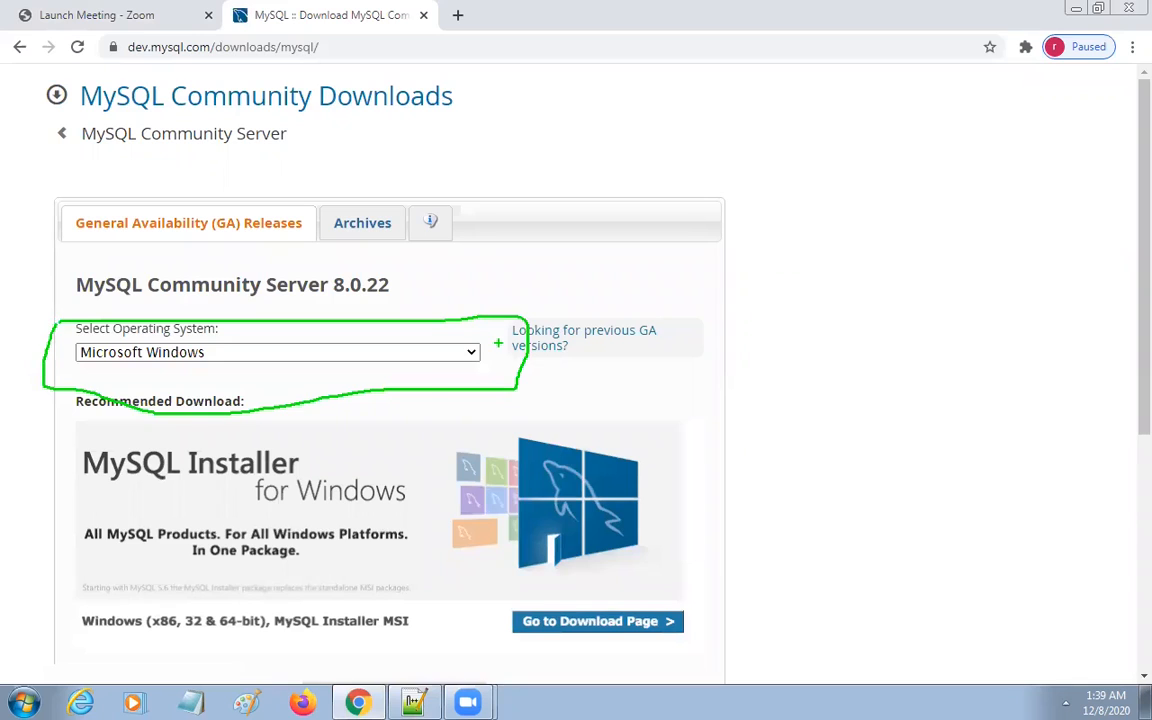
pyautogui.click(471, 355)
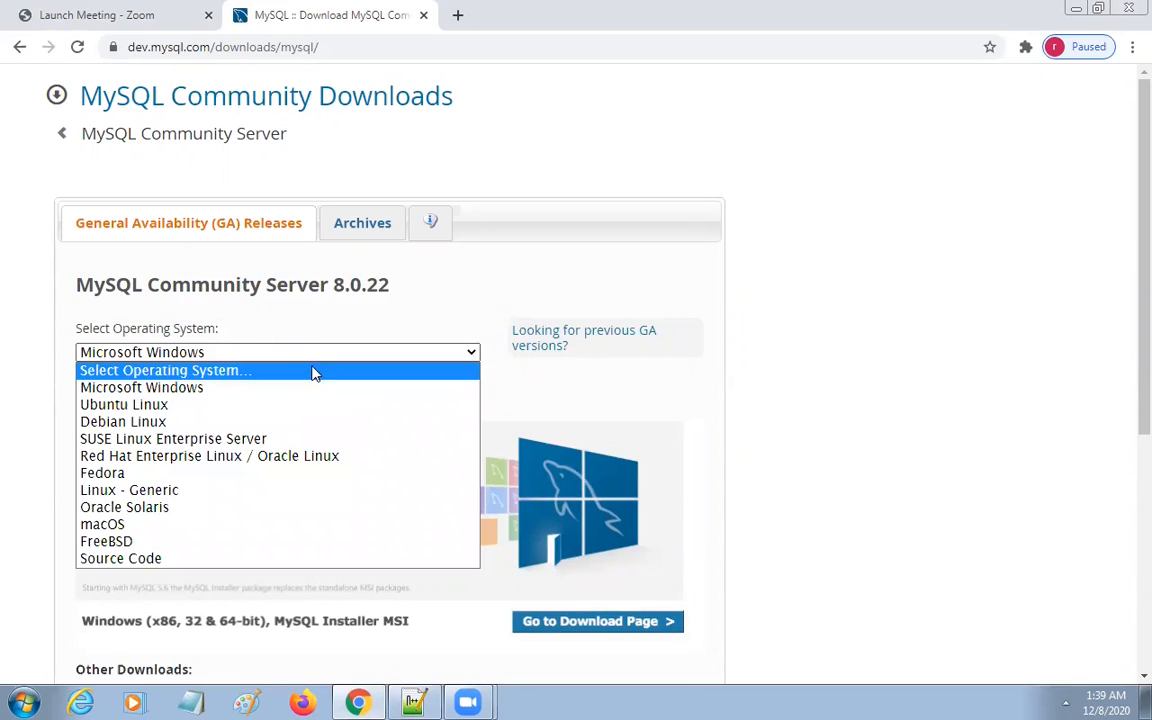
pyautogui.click(414, 315)
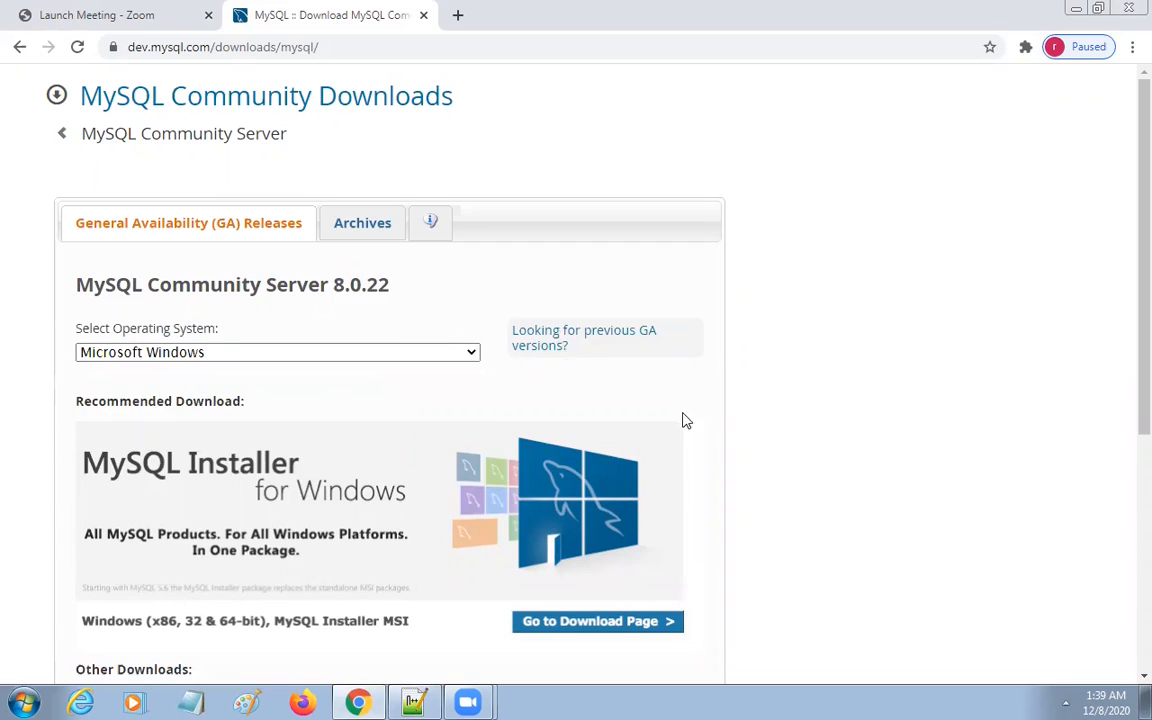
pyautogui.click(596, 625)
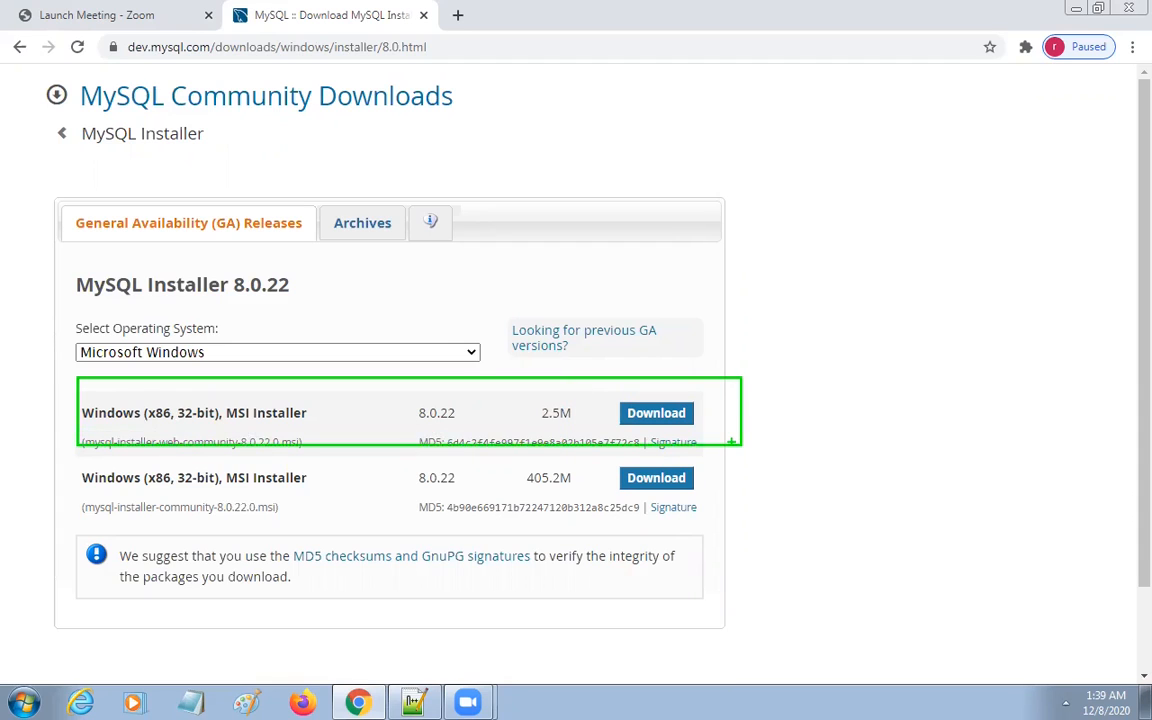
pyautogui.click(658, 415)
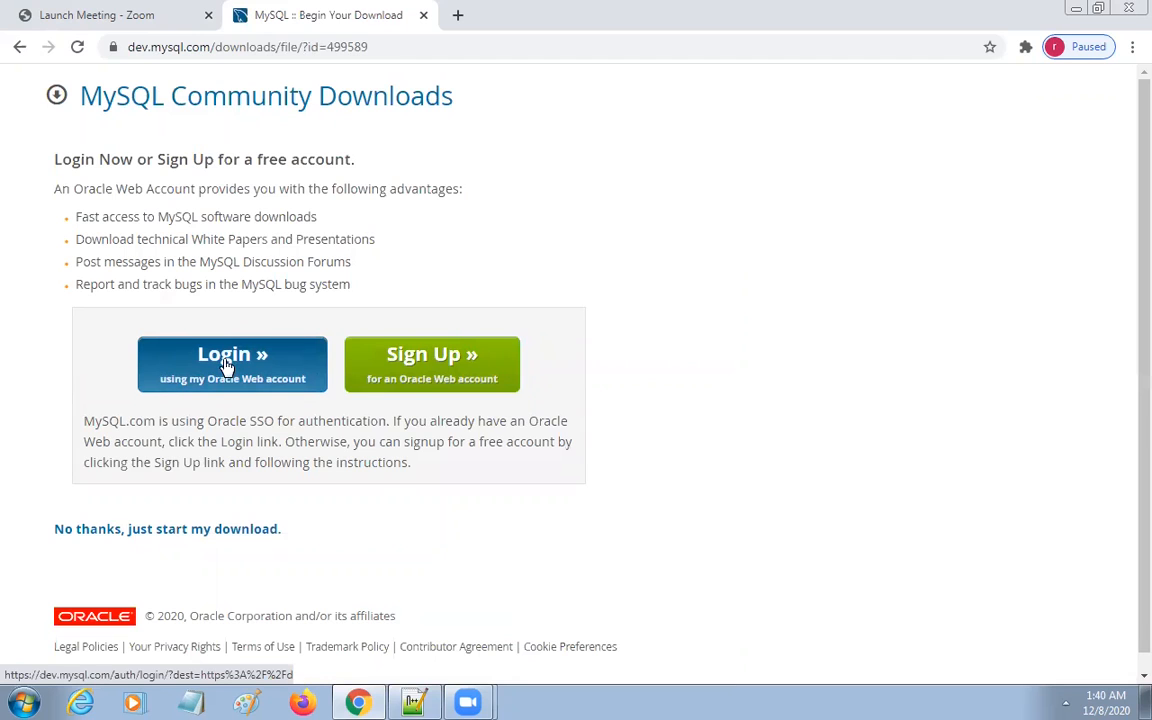
pyautogui.click(143, 533)
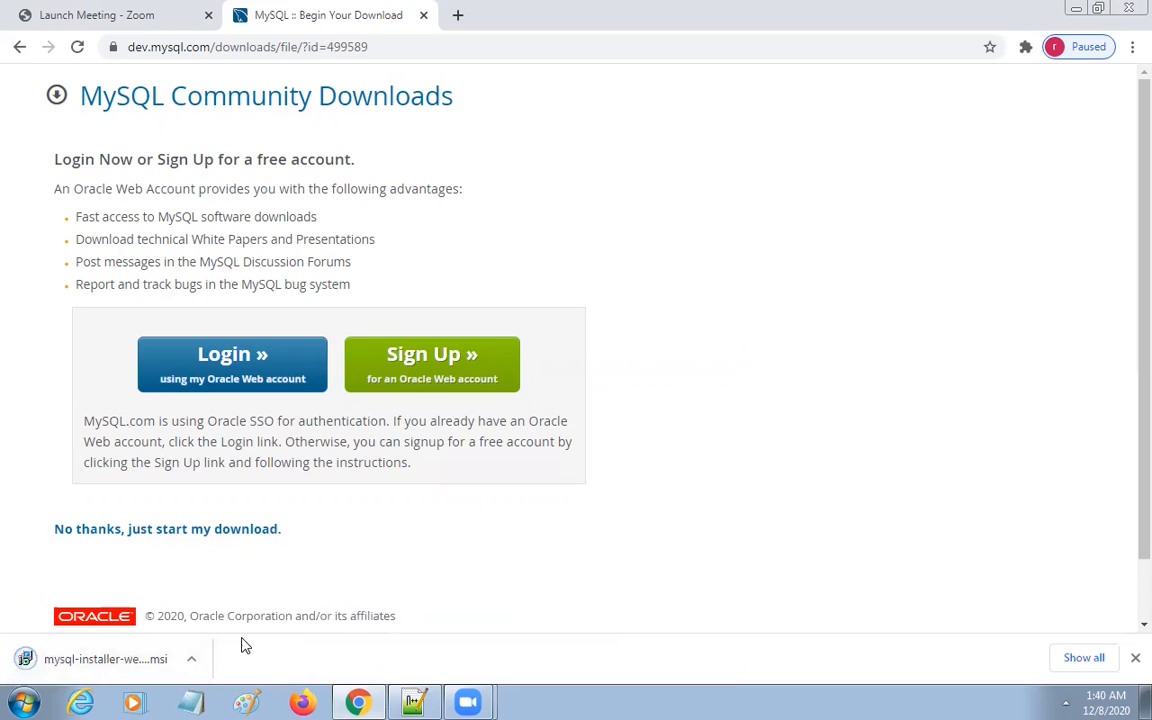
# Step: Open the Downloads folder in the file explorer and run mysql-installer-web-community-8.0.22.0, accepting the security warning
pyautogui.click(24, 702)
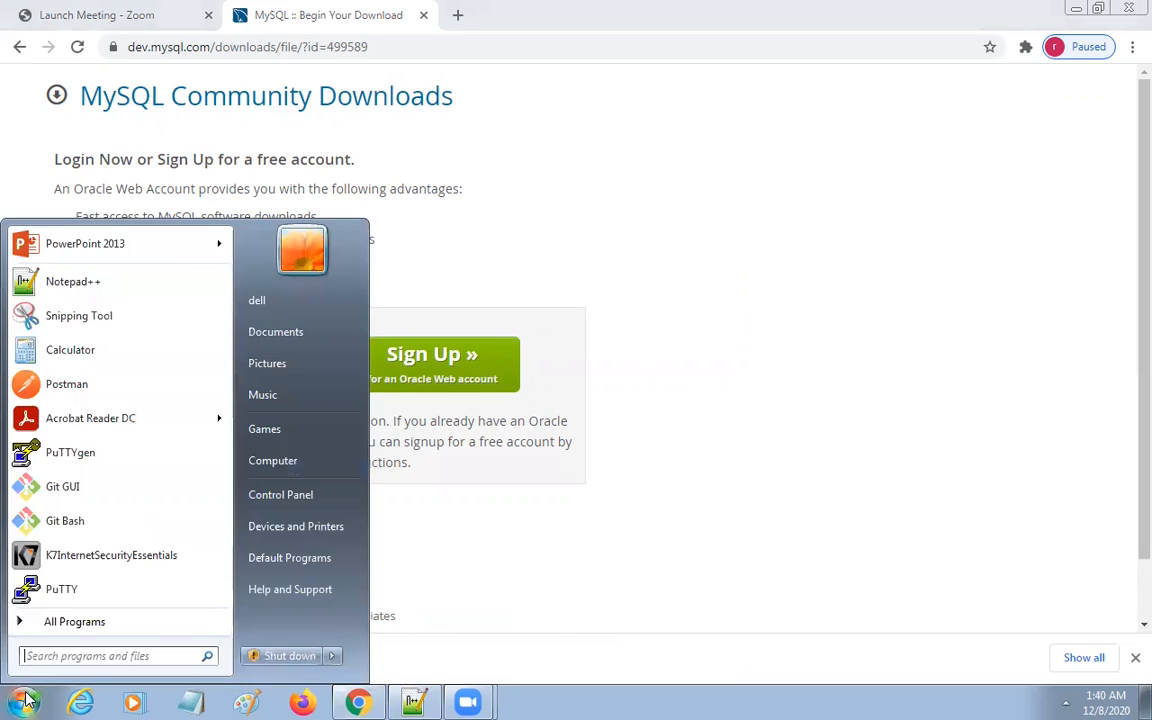
pyautogui.click(268, 463)
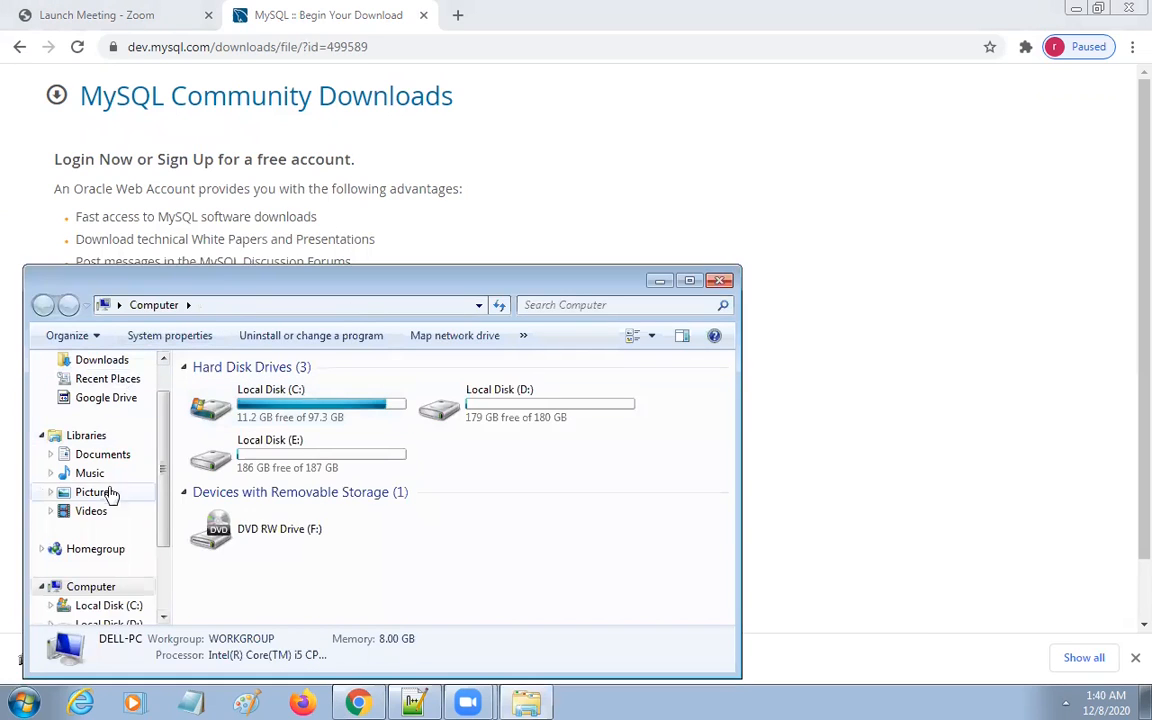
pyautogui.click(98, 362)
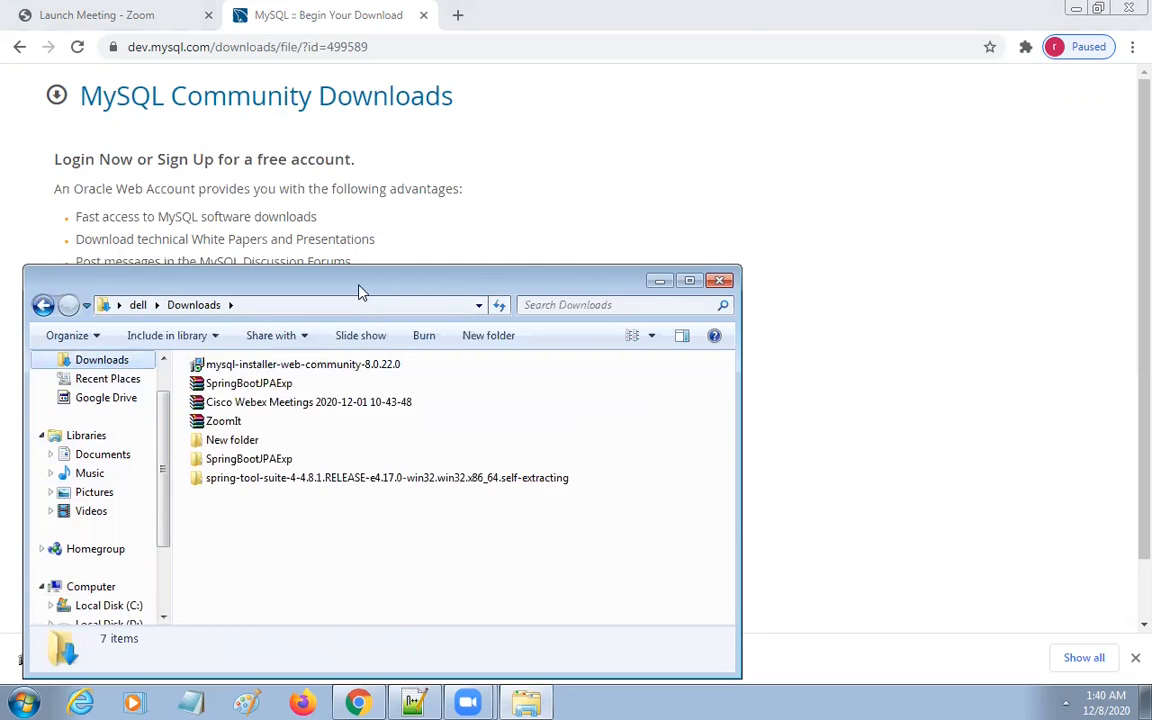
pyautogui.doubleClick(362, 291)
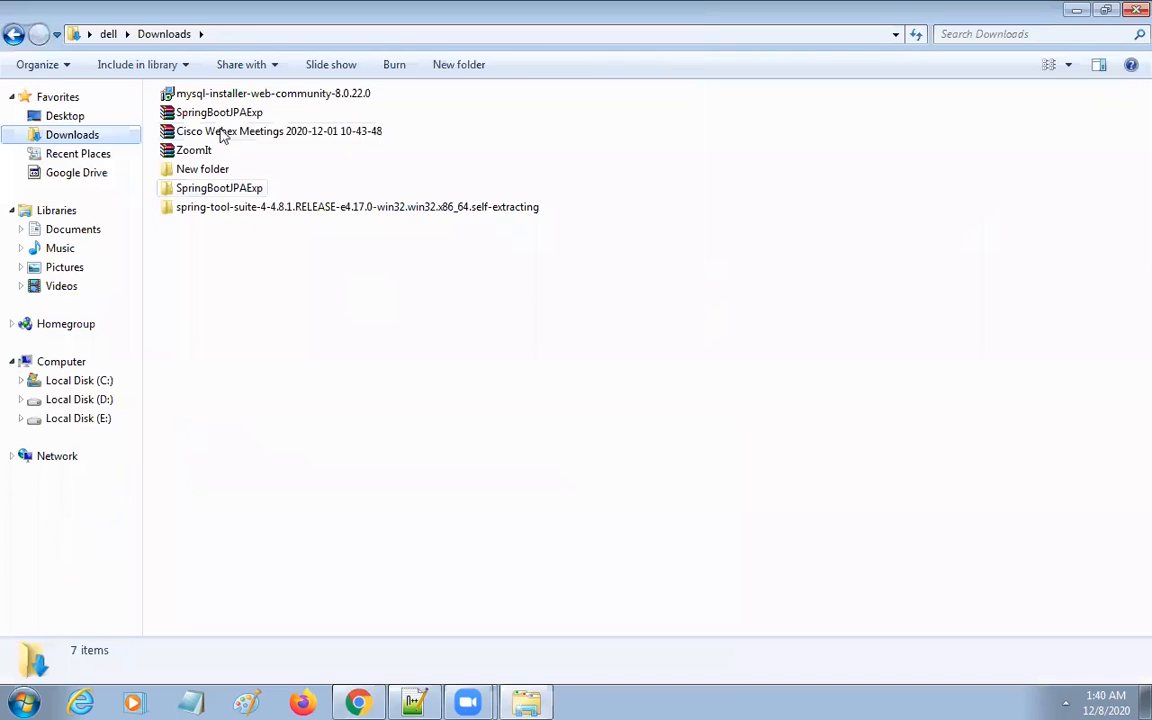
pyautogui.doubleClick(289, 97)
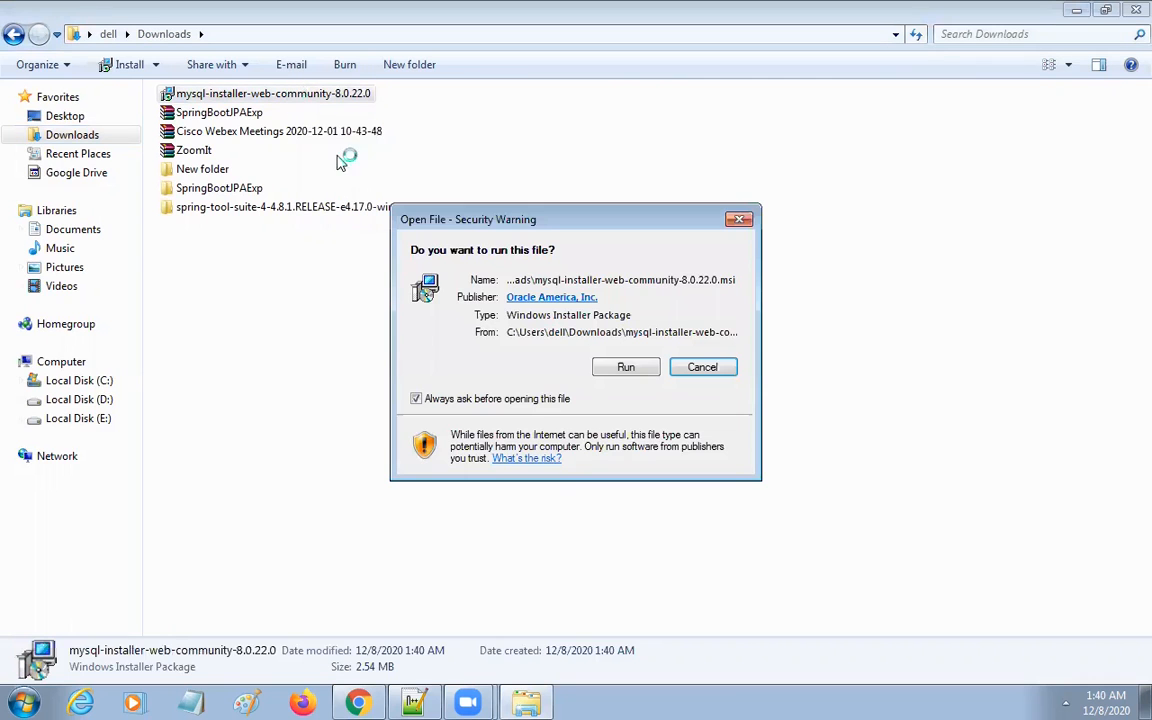
pyautogui.click(612, 366)
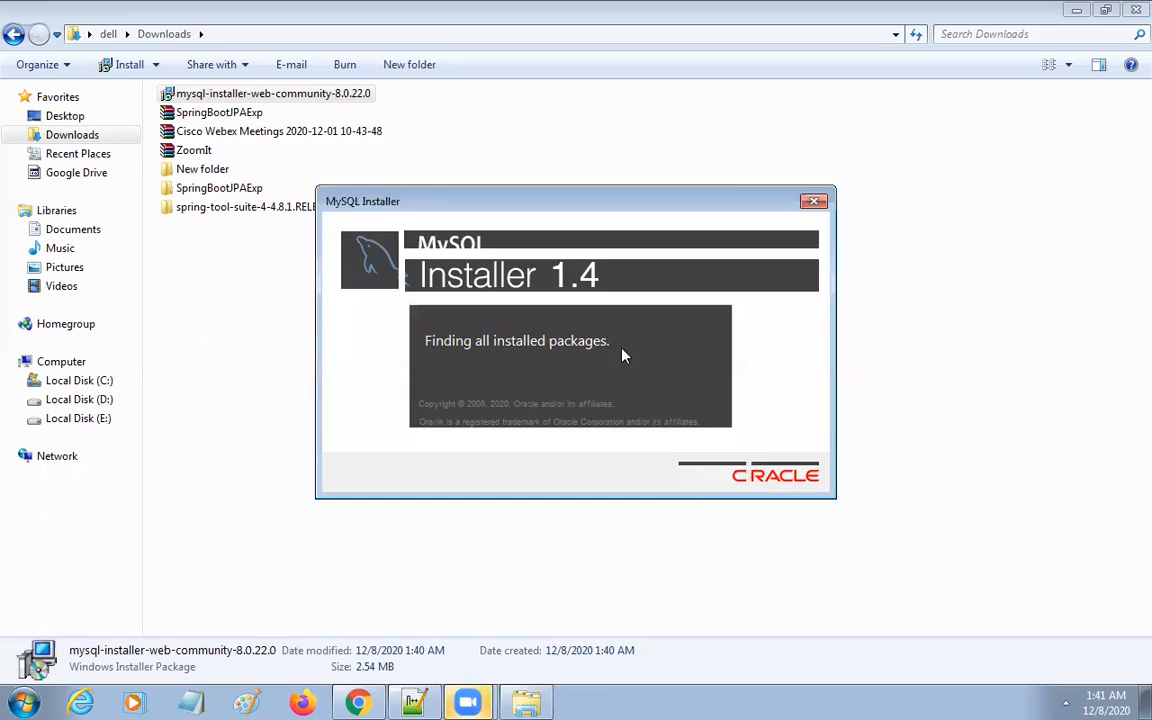
pyautogui.click(707, 430)
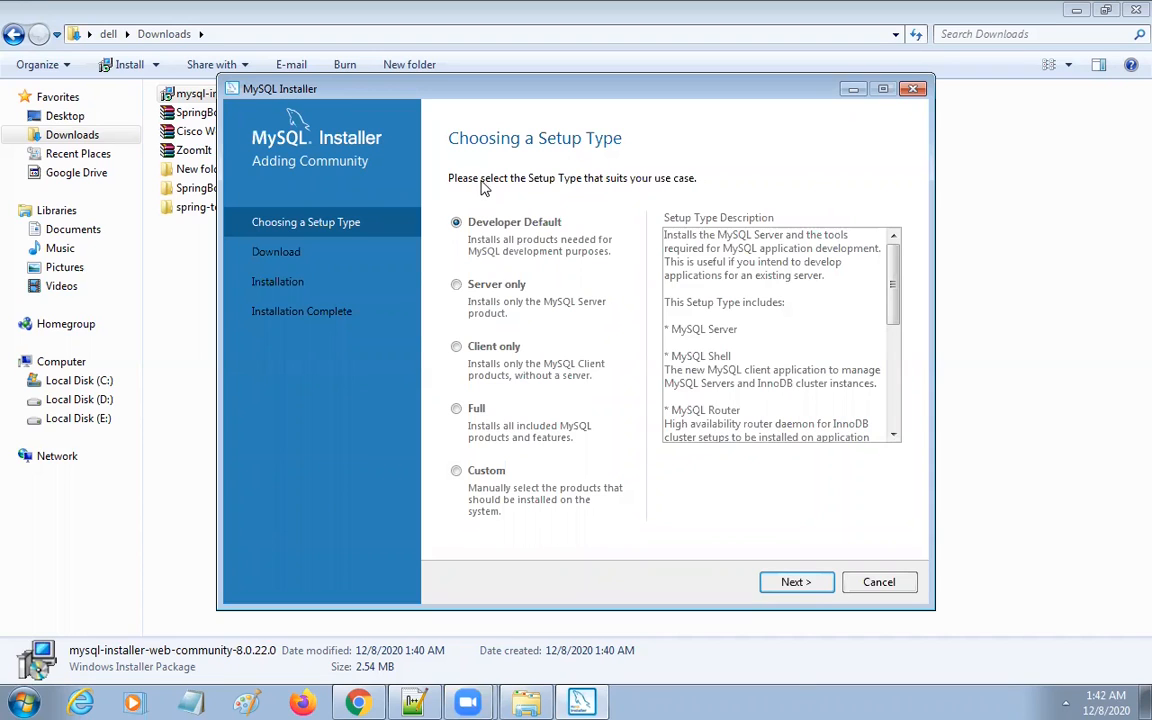
# Step: Choose the Custom setup type in the MySQL Installer and continue to product selection
pyautogui.hotkey('ctrl', '2')
pyautogui.moveTo(440, 455)
pyautogui.mouseDown()
pyautogui.moveTo(536, 537)
pyautogui.moveTo(669, 543)
pyautogui.mouseUp()
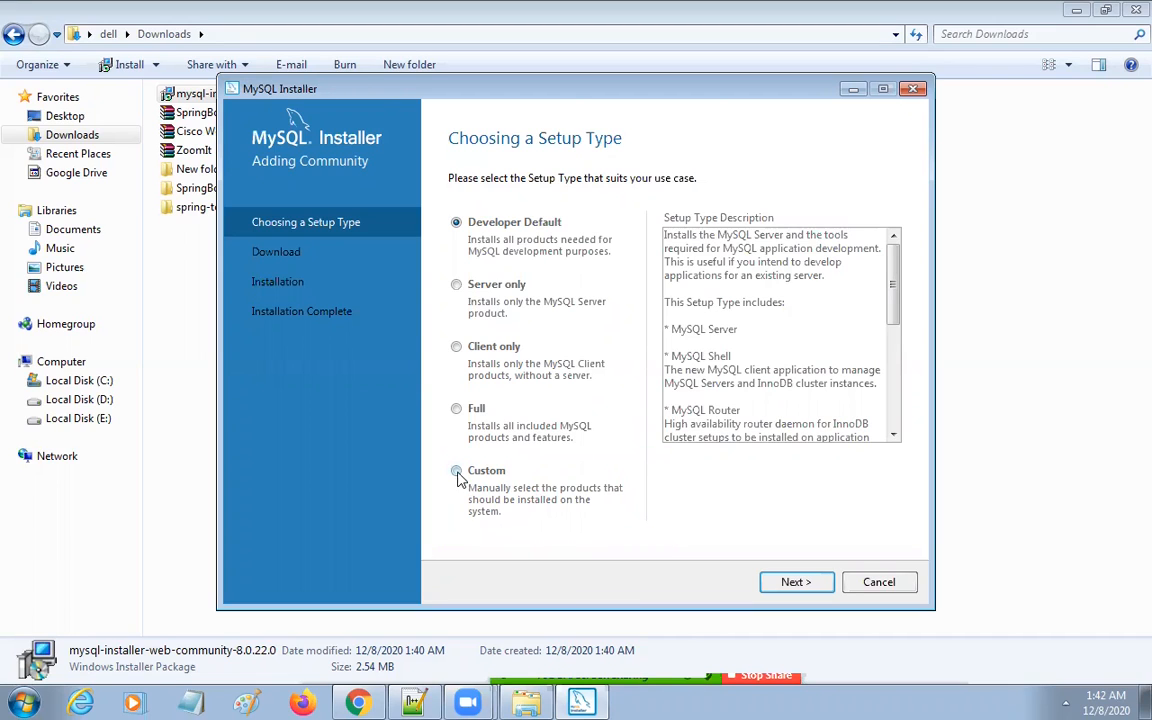
pyautogui.click(456, 471)
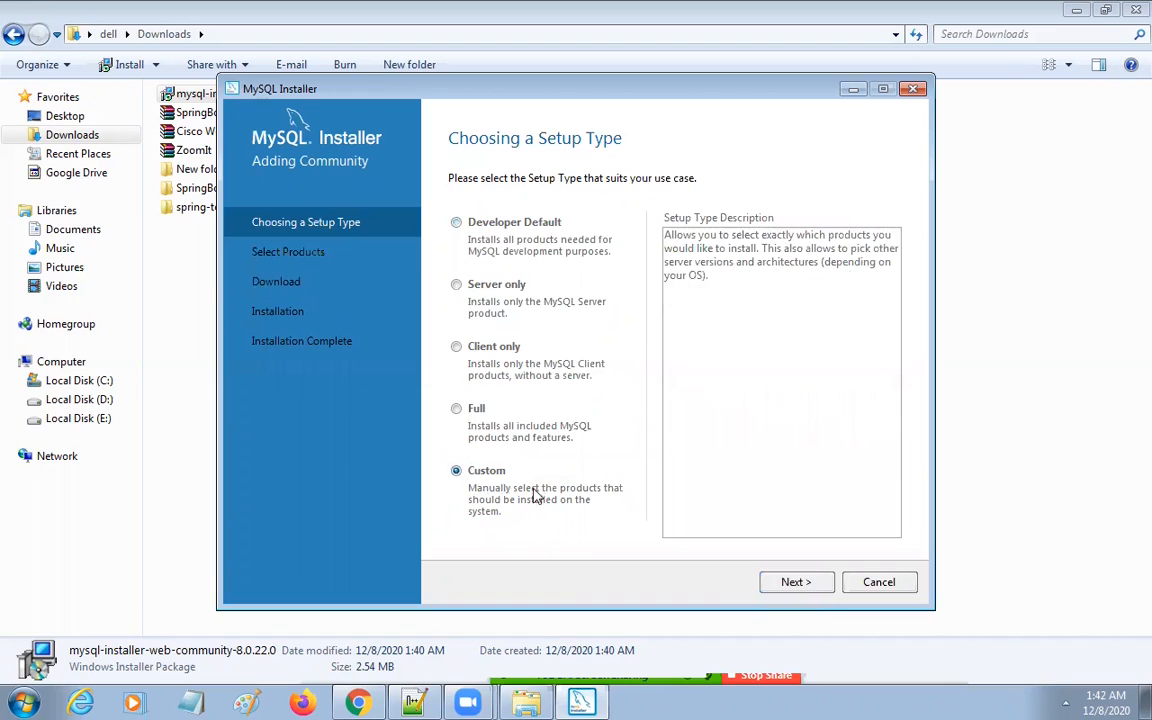
pyautogui.click(796, 583)
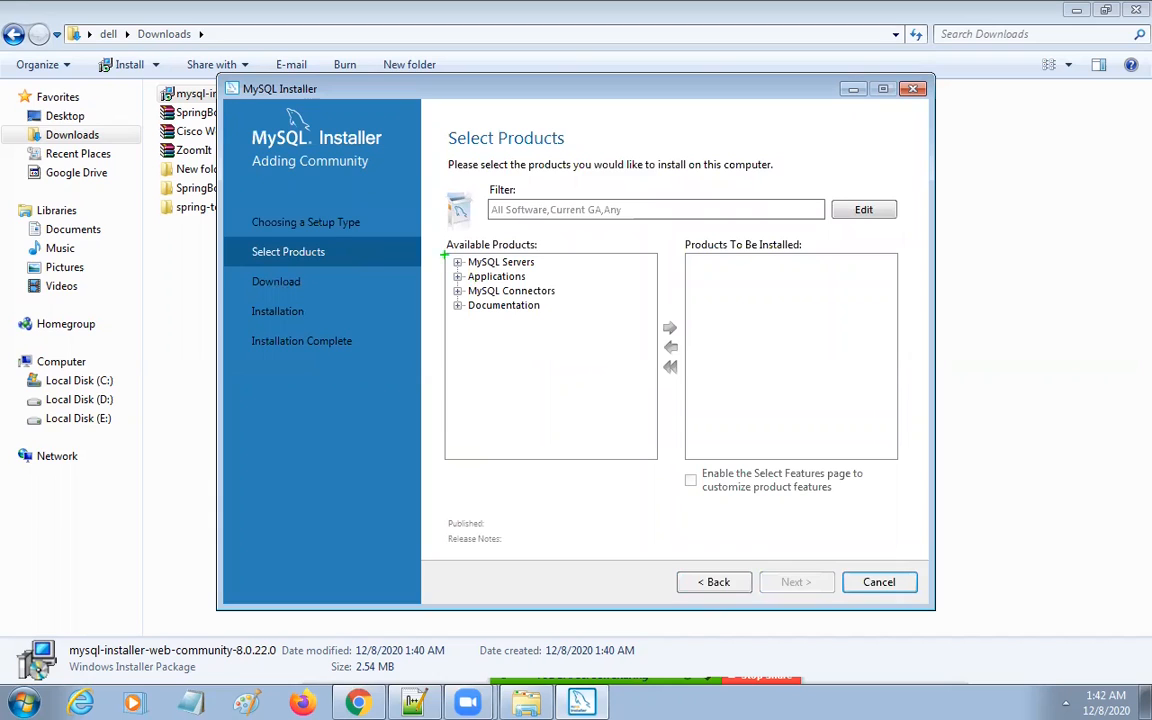
# Step: Add MySQL Server 8.0.22 - X64 from the MySQL Server 8.0 group to the products to be installed
pyautogui.moveTo(436, 242); pyautogui.dragTo(578, 290)
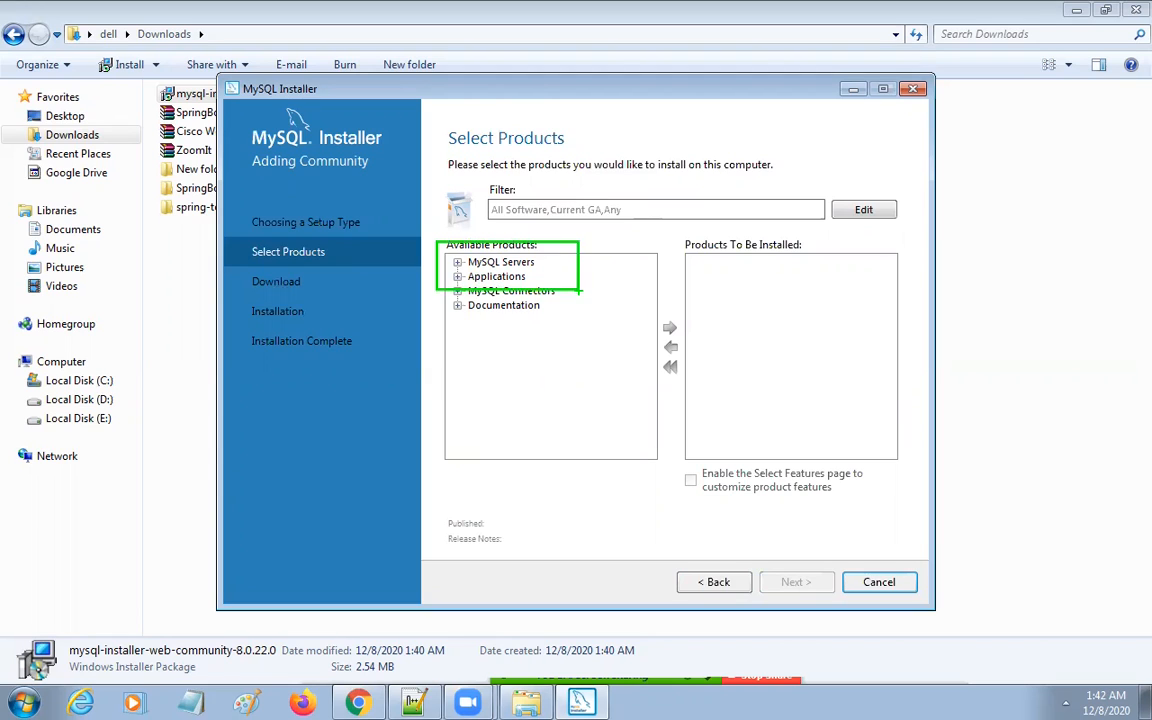
pyautogui.press('Escape')
pyautogui.click(457, 262)
pyautogui.click(475, 277)
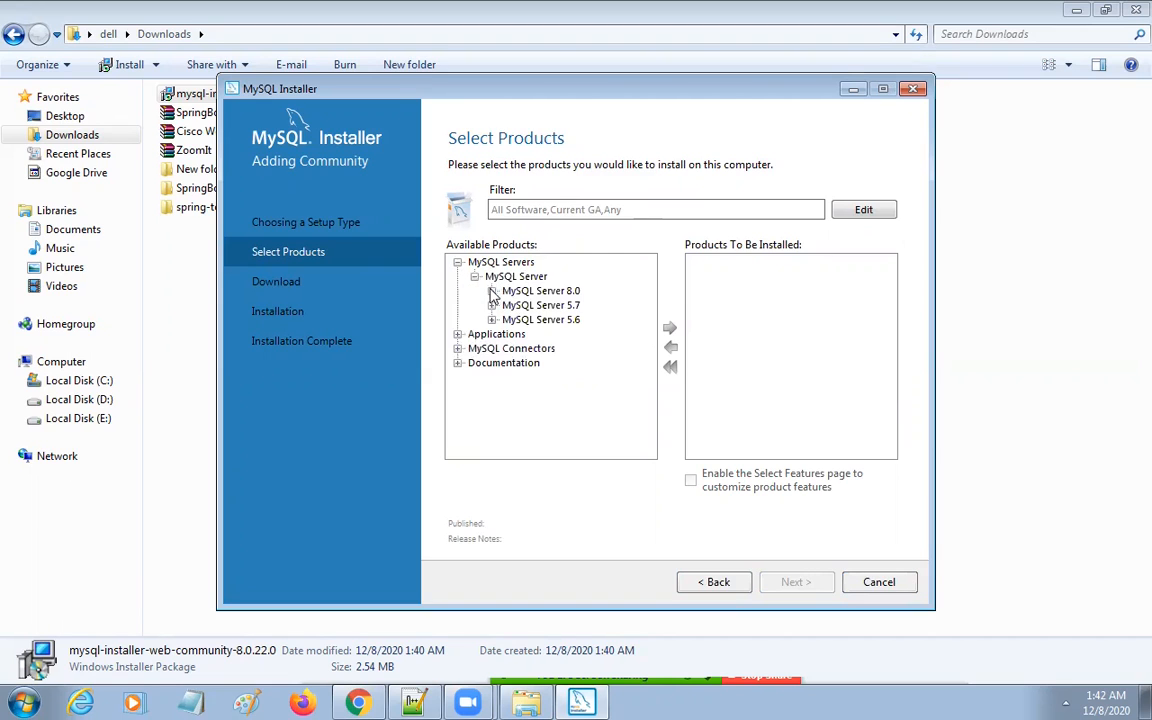
pyautogui.click(491, 291)
pyautogui.click(560, 277)
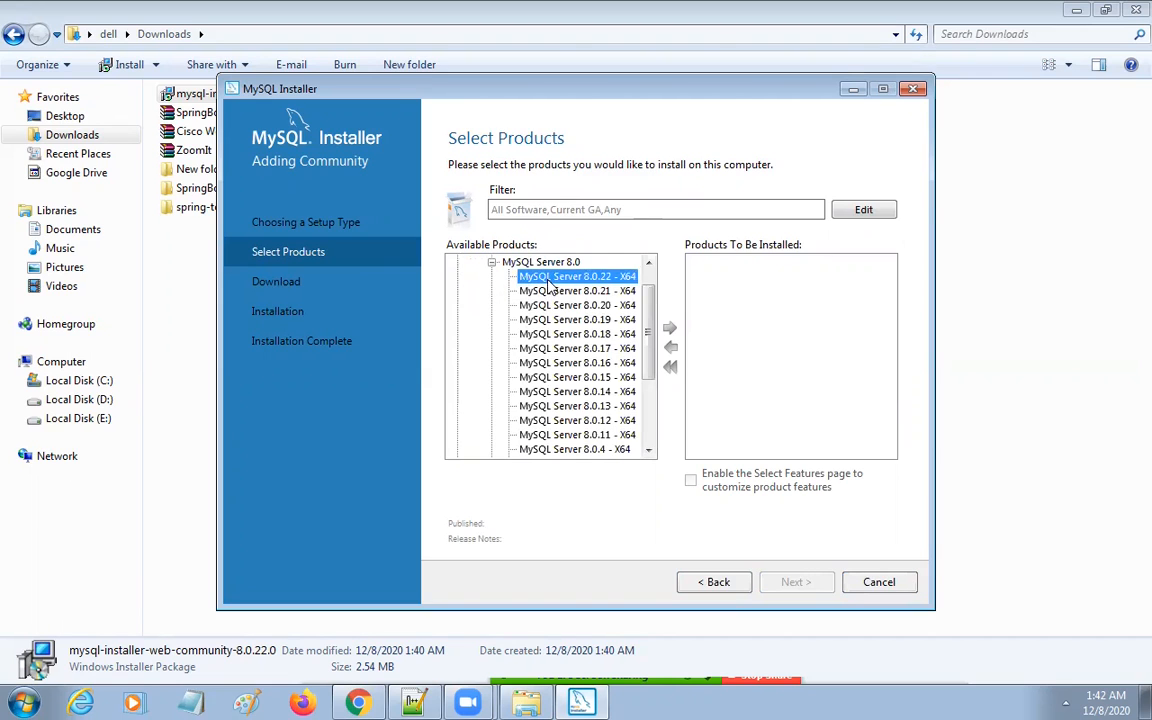
pyautogui.click(671, 330)
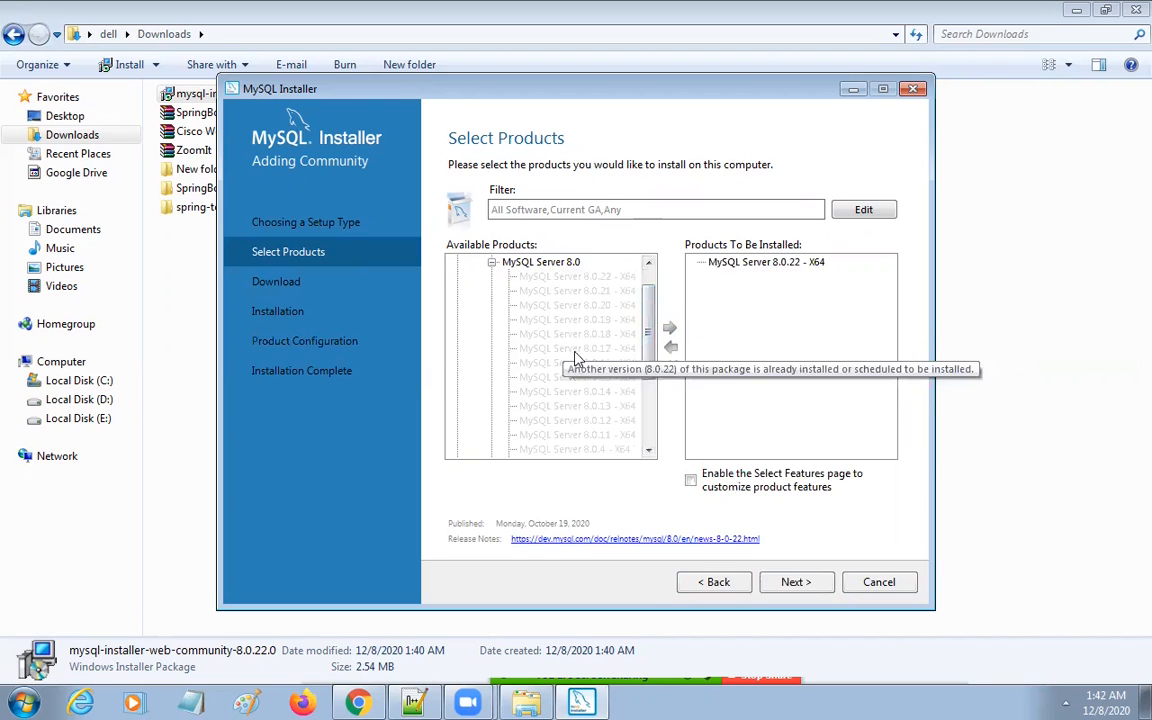
# Step: Add MySQL Workbench 8.0.22 from the Applications group to the products to be installed
pyautogui.moveTo(648, 342); pyautogui.dragTo(645, 322)
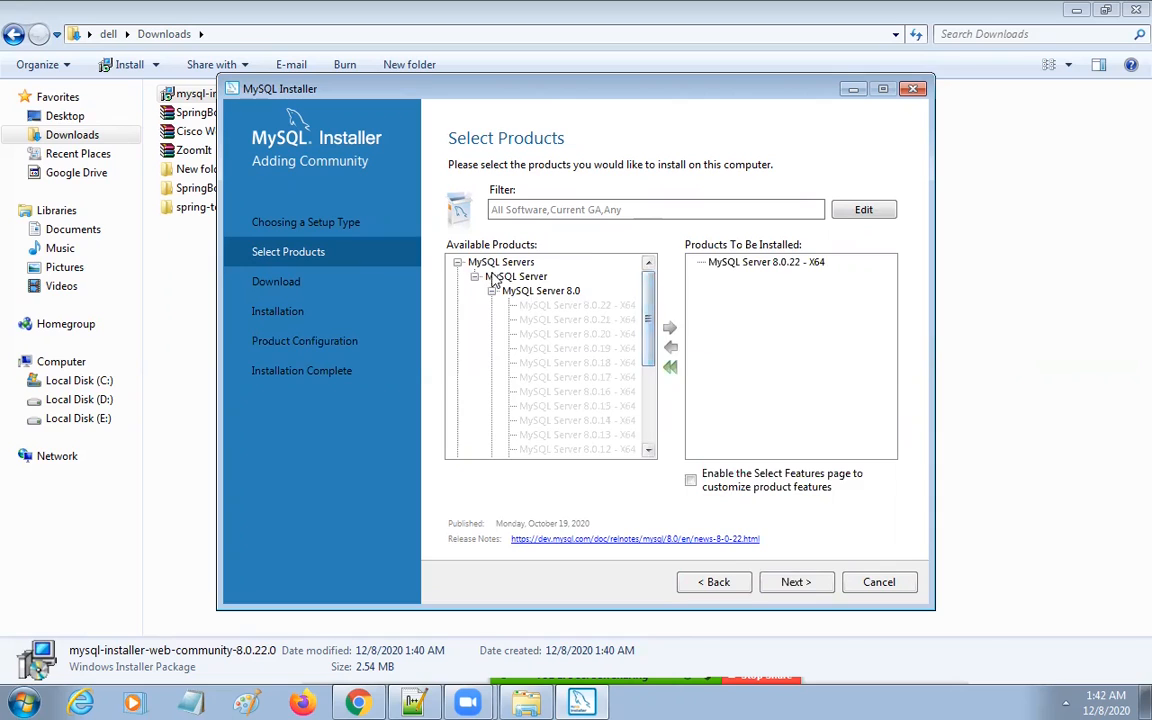
pyautogui.click(457, 262)
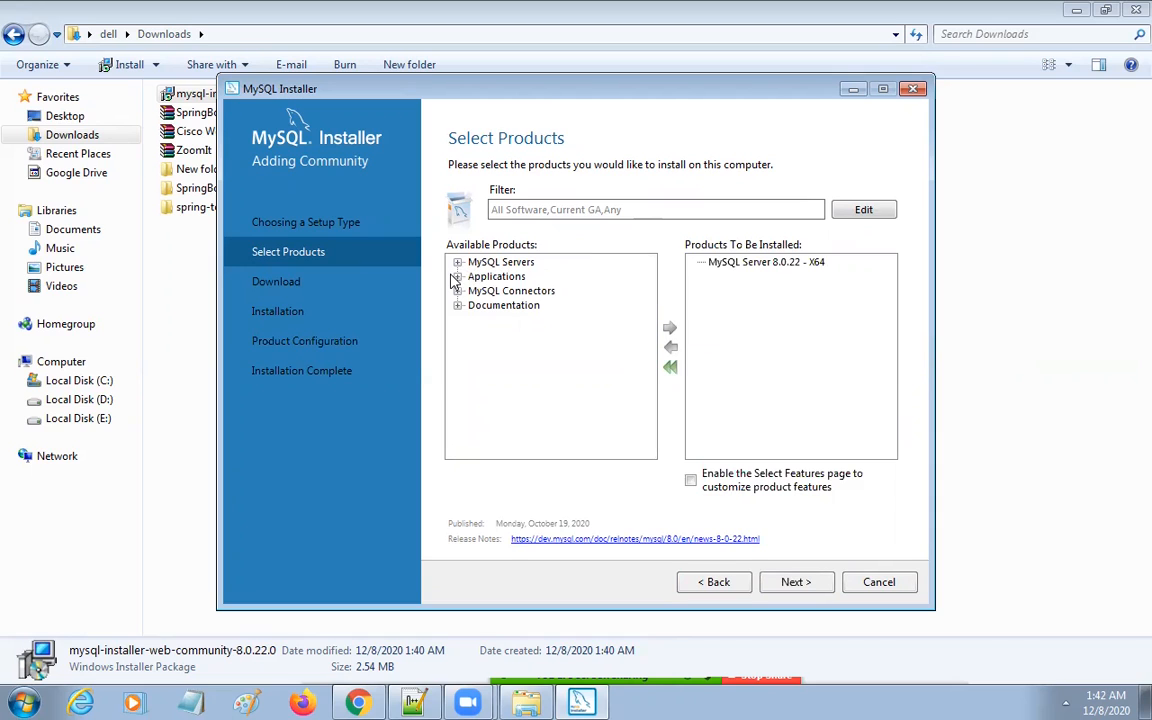
pyautogui.click(457, 276)
pyautogui.click(475, 291)
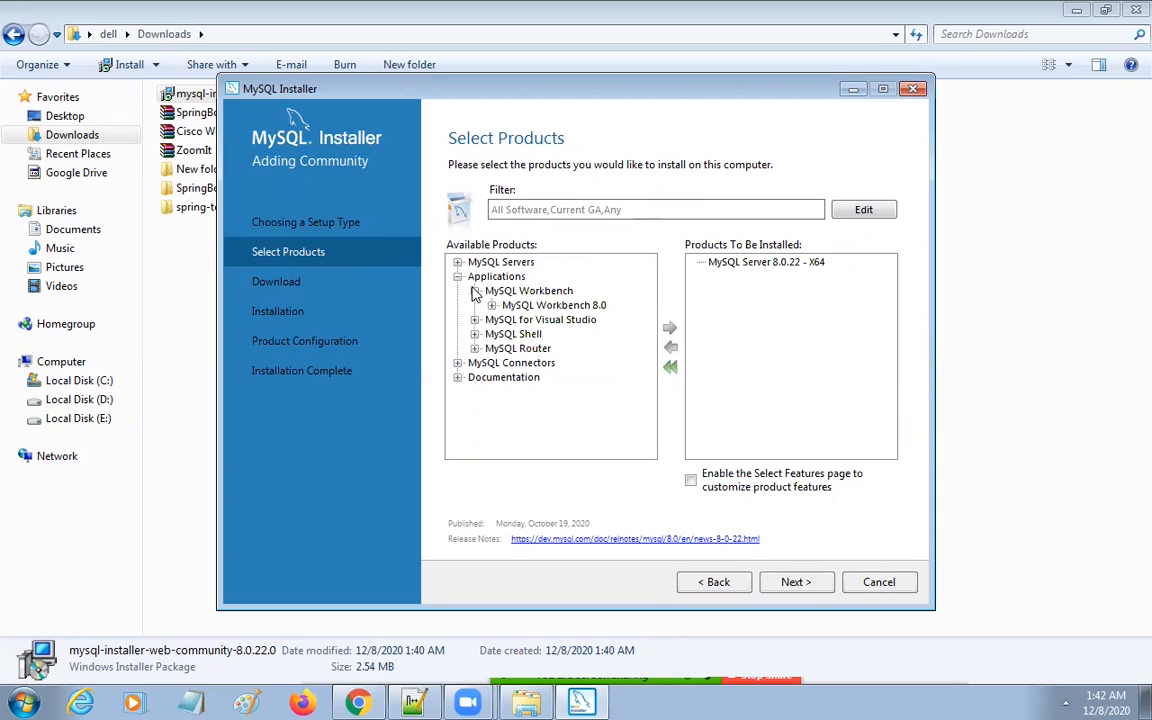
pyautogui.click(553, 305)
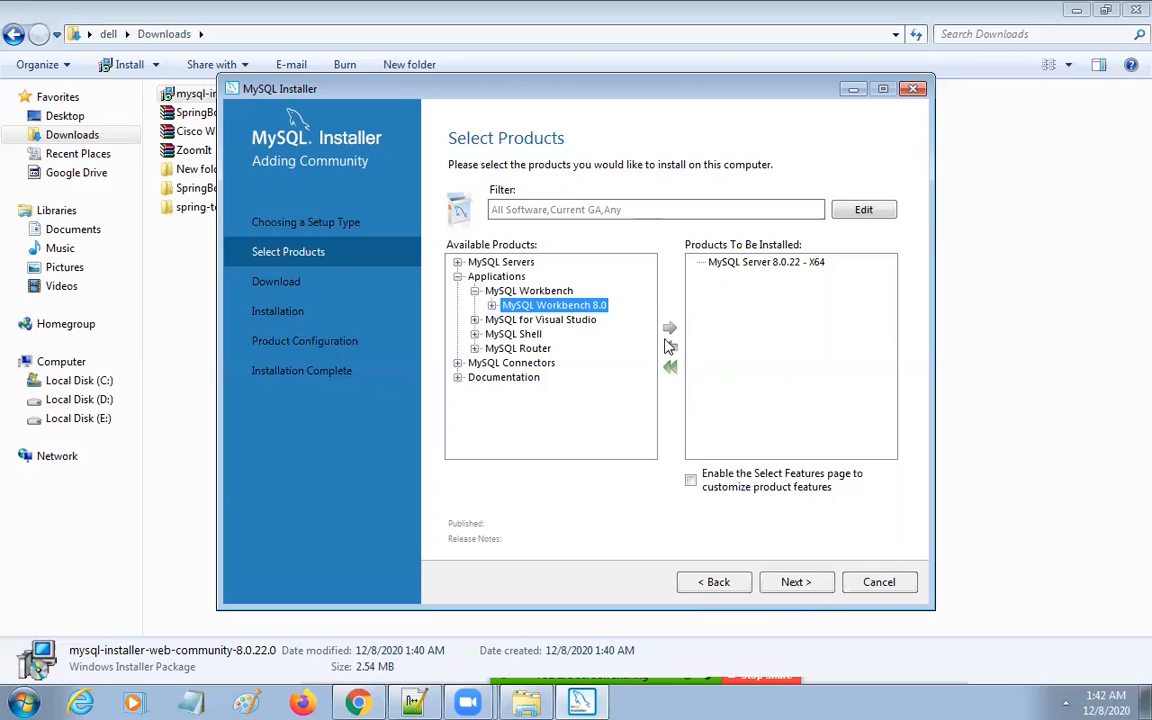
pyautogui.click(491, 305)
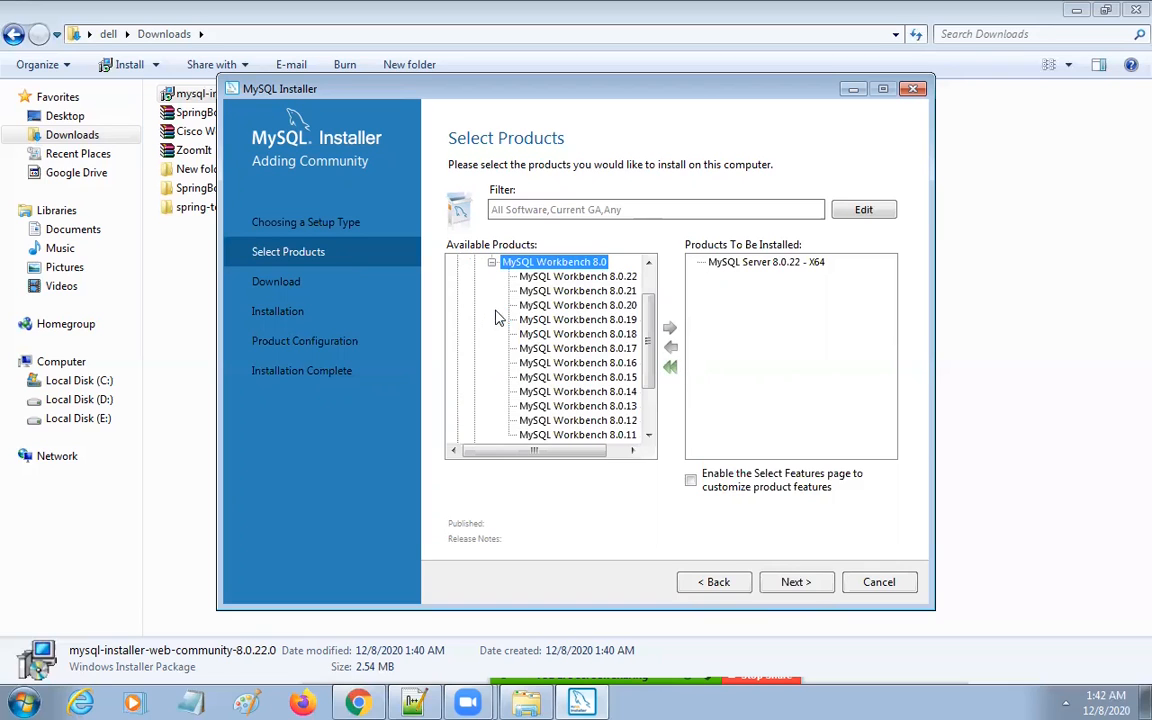
pyautogui.click(555, 277)
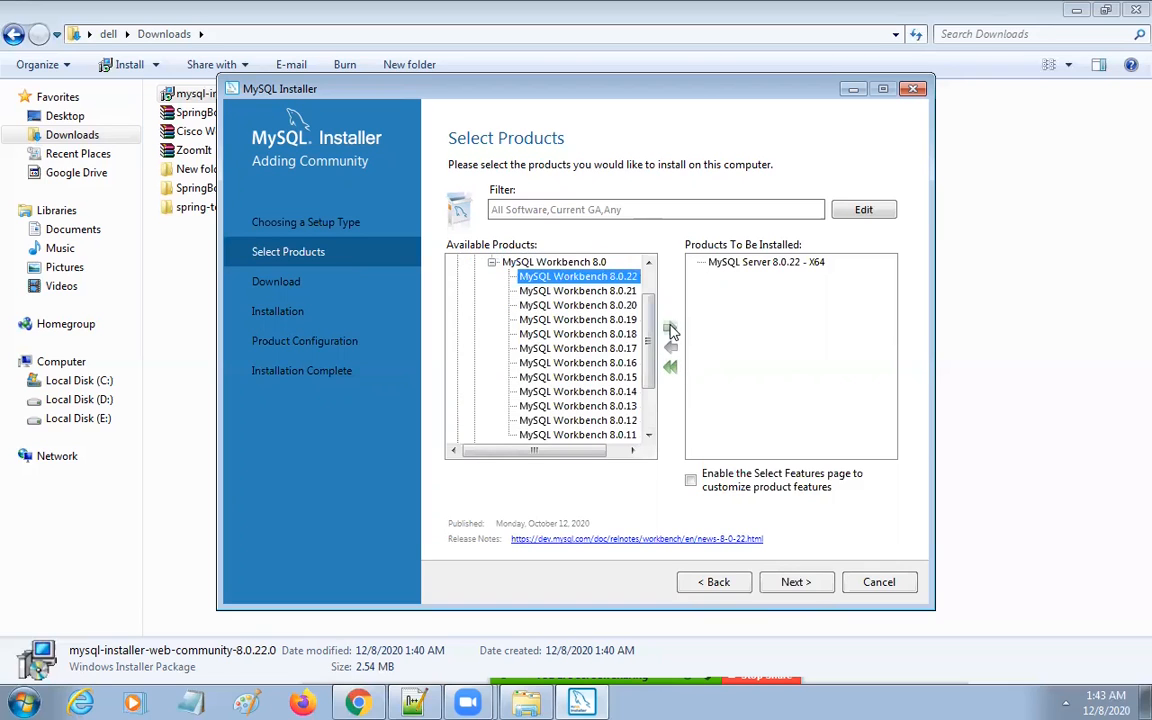
pyautogui.click(669, 328)
# Step: Proceed to the download stage and start downloading the selected MySQL Server and MySQL Workbench packages
pyautogui.hotkey('ctrl', '2')
pyautogui.moveTo(676, 224)
pyautogui.mouseDown()
pyautogui.moveTo(868, 334)
pyautogui.moveTo(928, 342)
pyautogui.mouseUp()
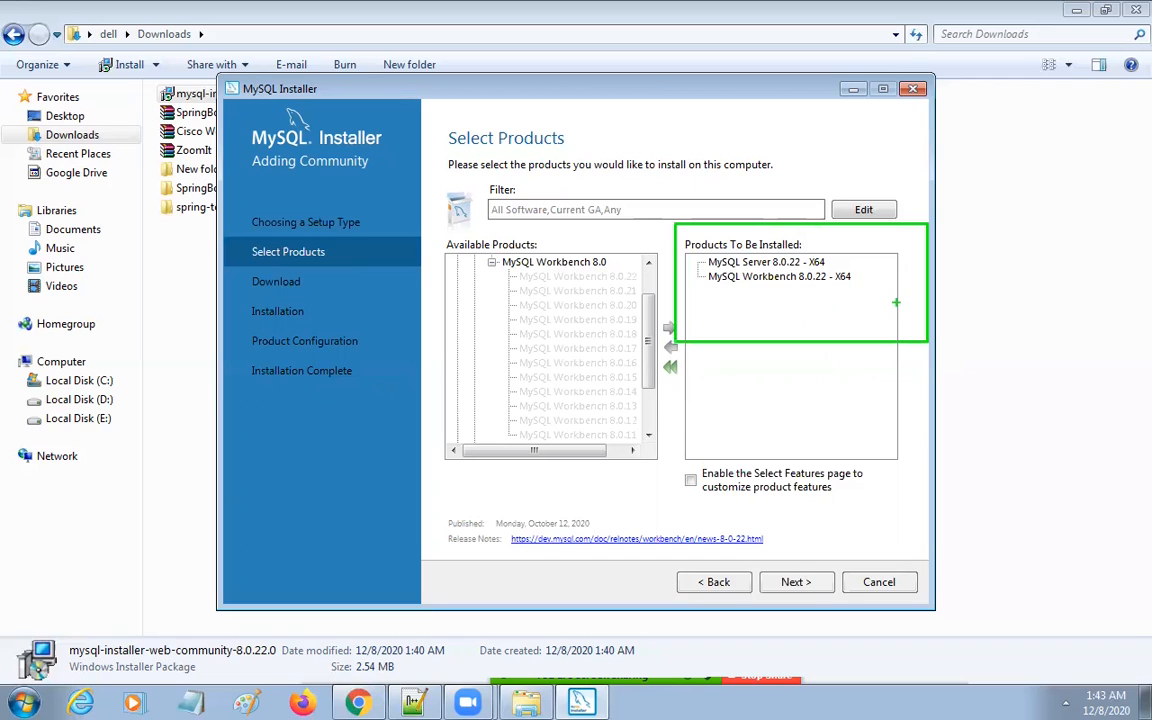
pyautogui.press('Escape')
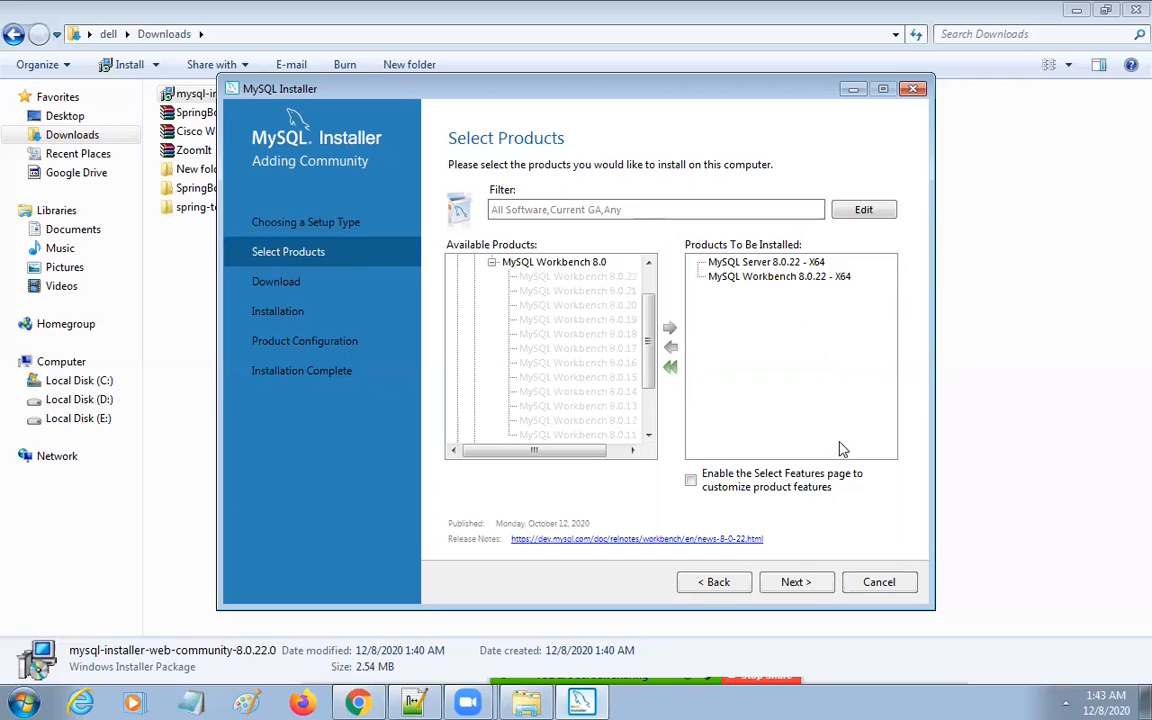
pyautogui.click(797, 583)
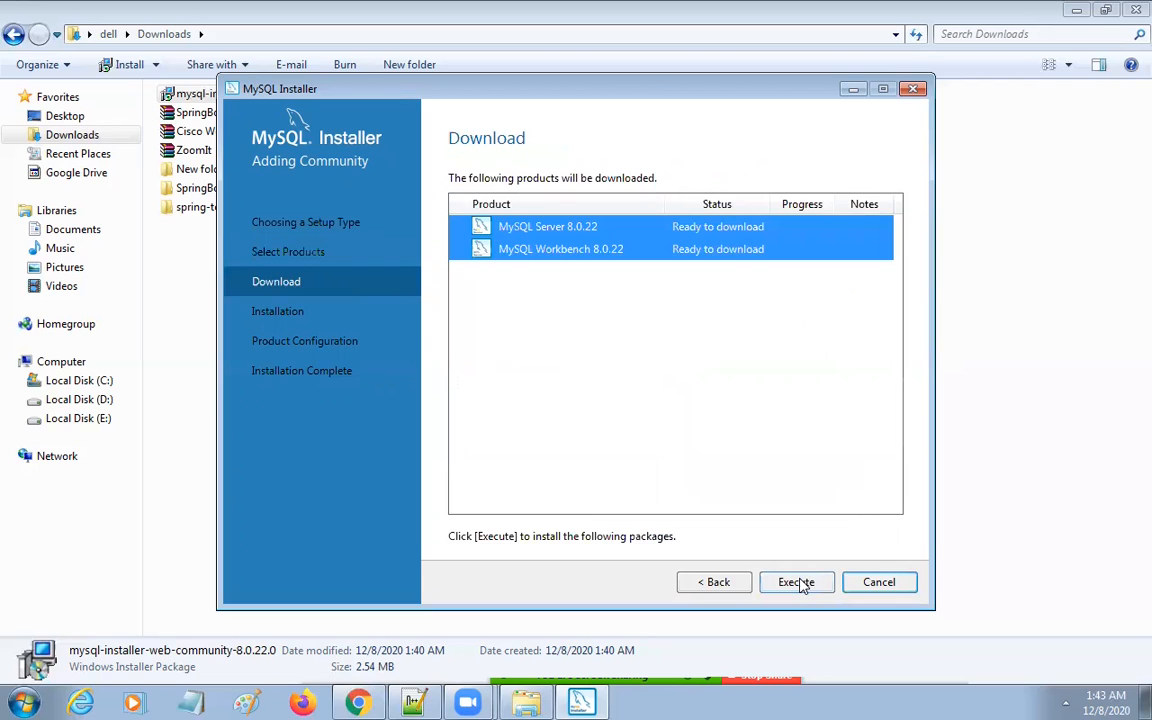
pyautogui.click(797, 583)
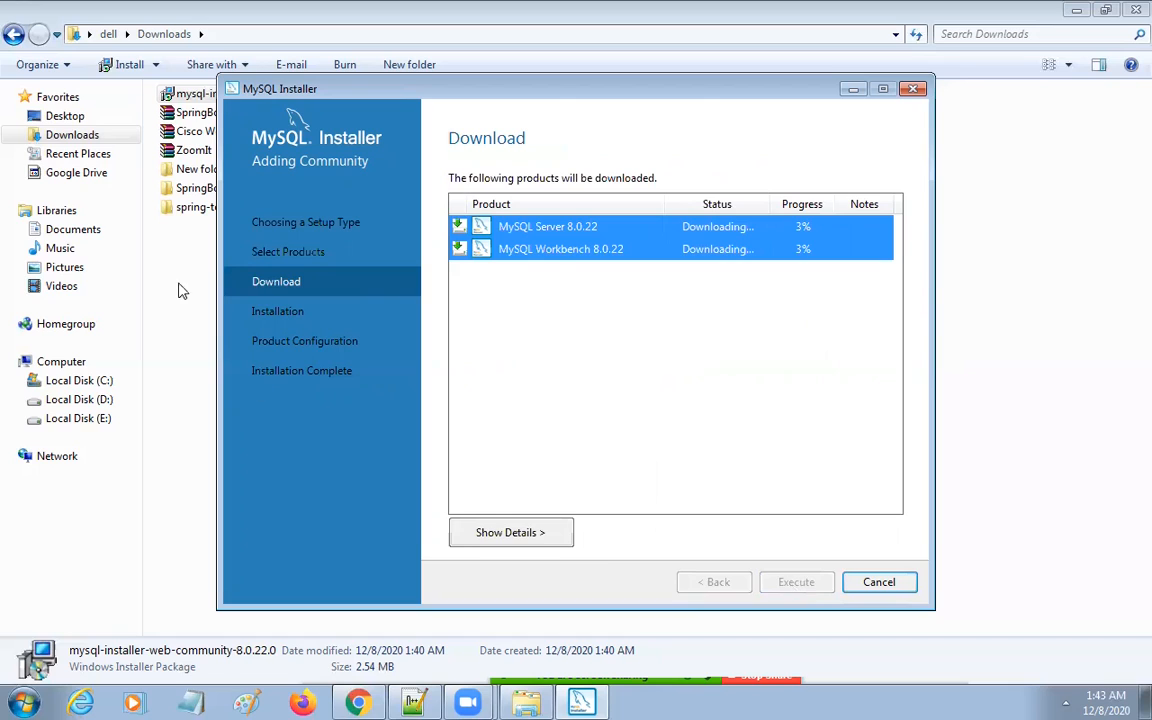
pyautogui.hotkey('ctrl', '2')
pyautogui.moveTo(231, 262)
pyautogui.mouseDown()
pyautogui.moveTo(319, 314)
pyautogui.moveTo(397, 309)
pyautogui.mouseUp()
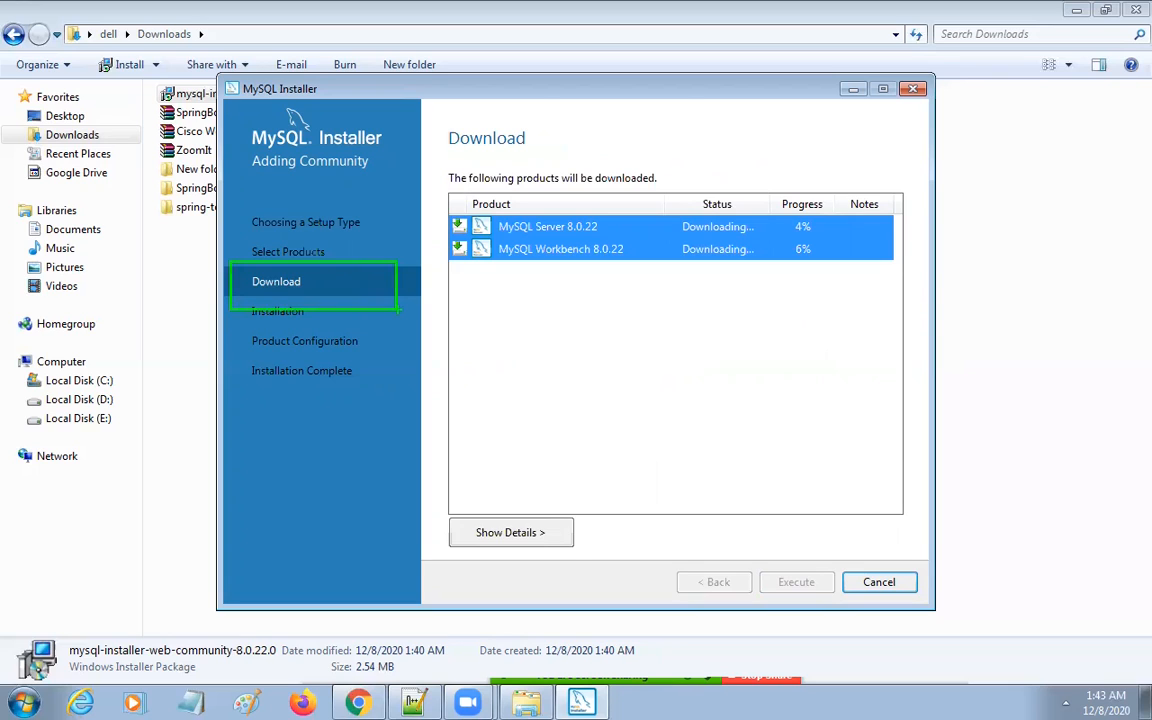
# Step: Proceed to the installation stage and install the downloaded MySQL Server 8.0.22 and MySQL Workbench 8.0.22 packages
pyautogui.press('Escape')
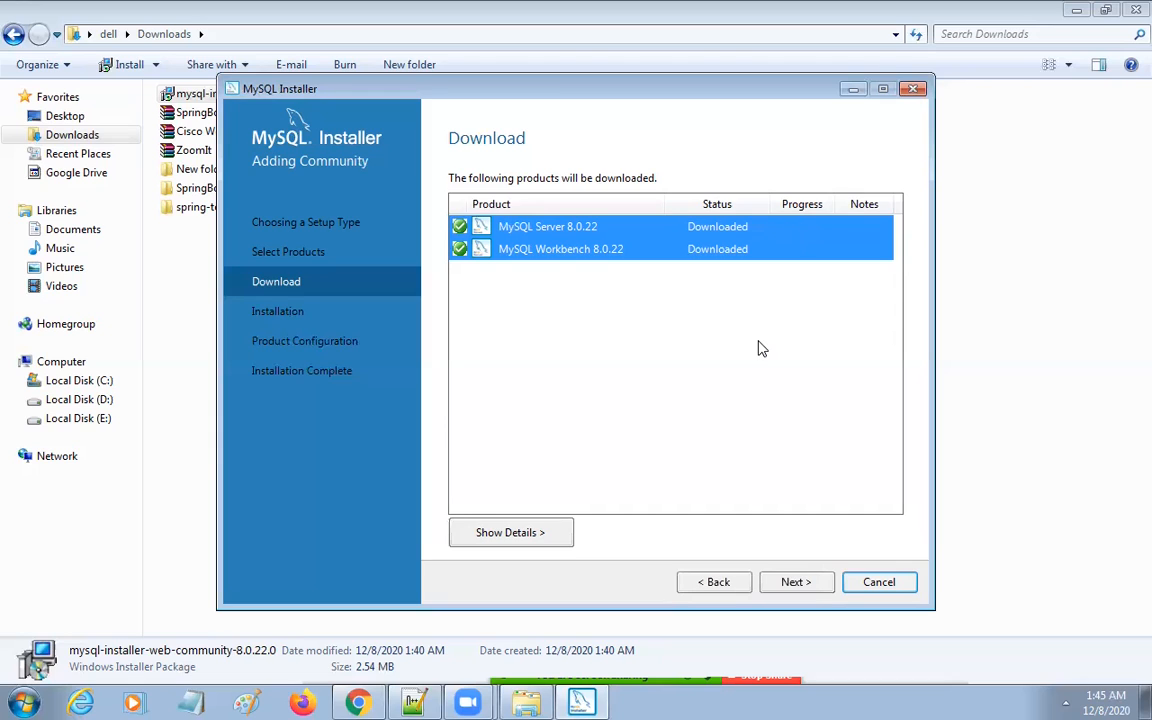
pyautogui.click(797, 582)
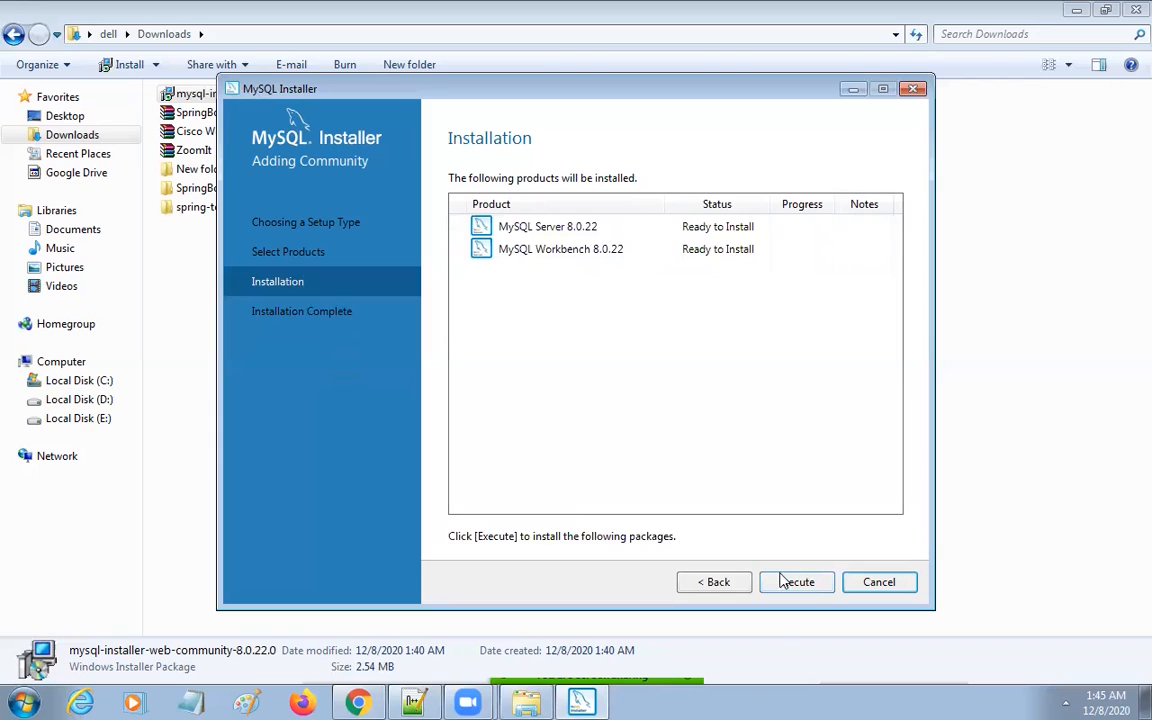
pyautogui.click(804, 584)
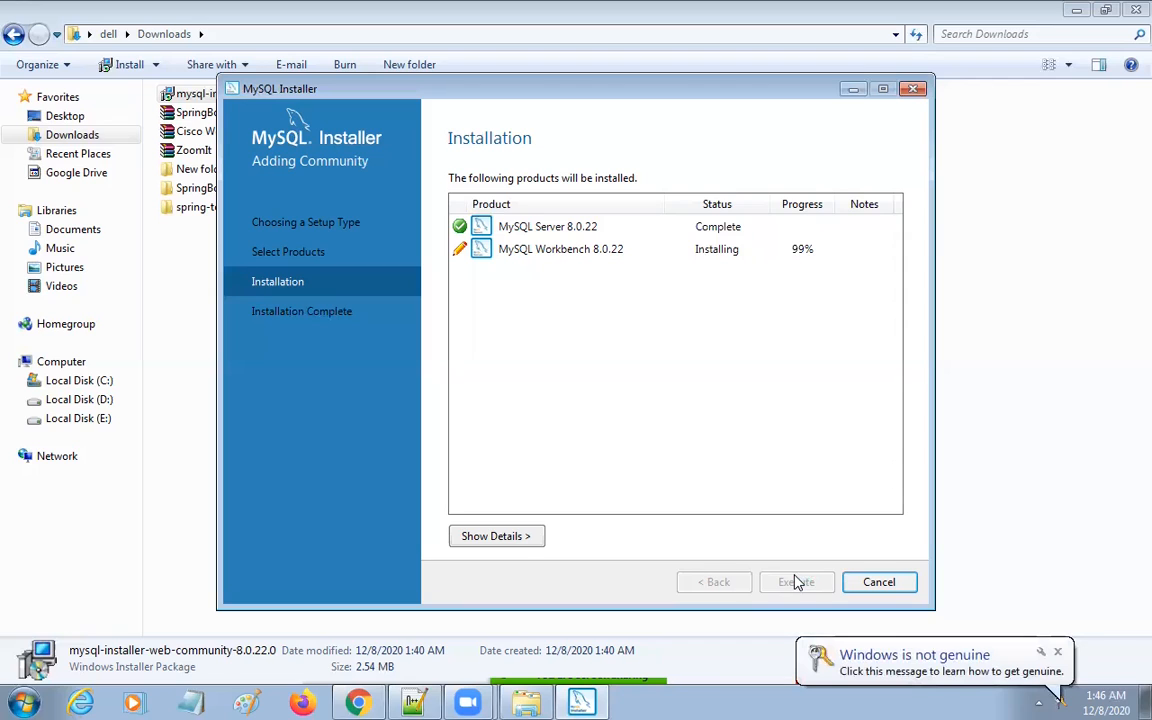
pyautogui.click(1056, 652)
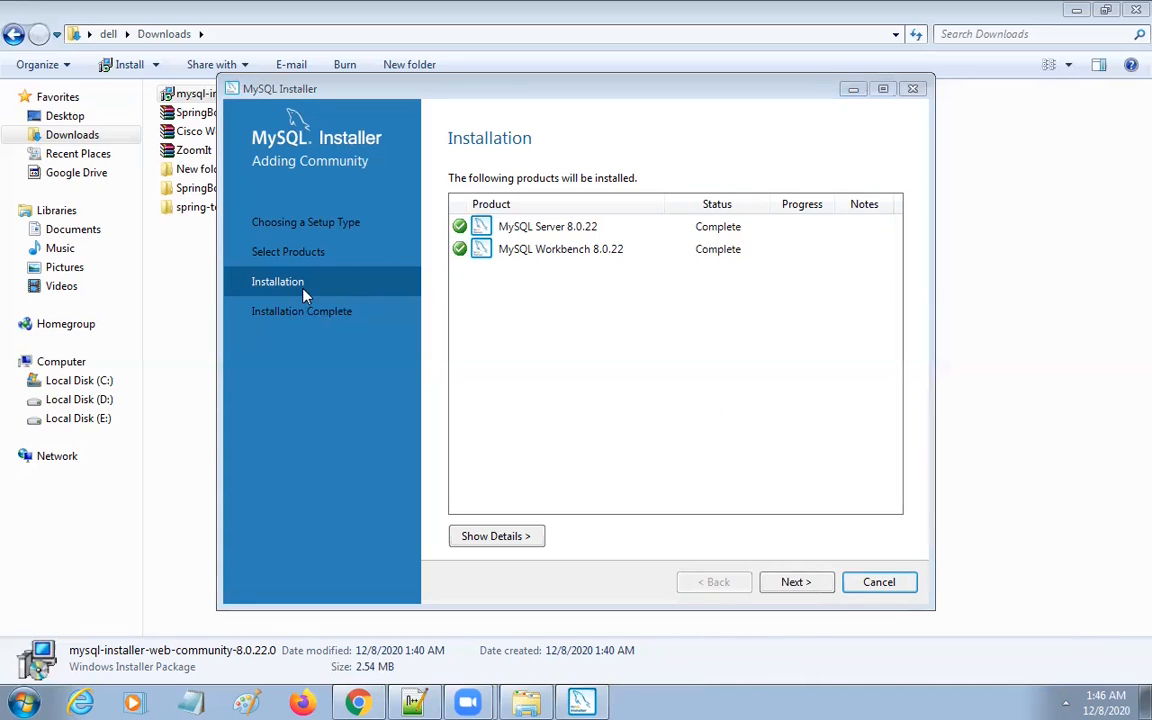
# Step: Finish the installer with MySQL Workbench set to start after setup, and dismiss the unsupported operating system notice
pyautogui.click(795, 583)
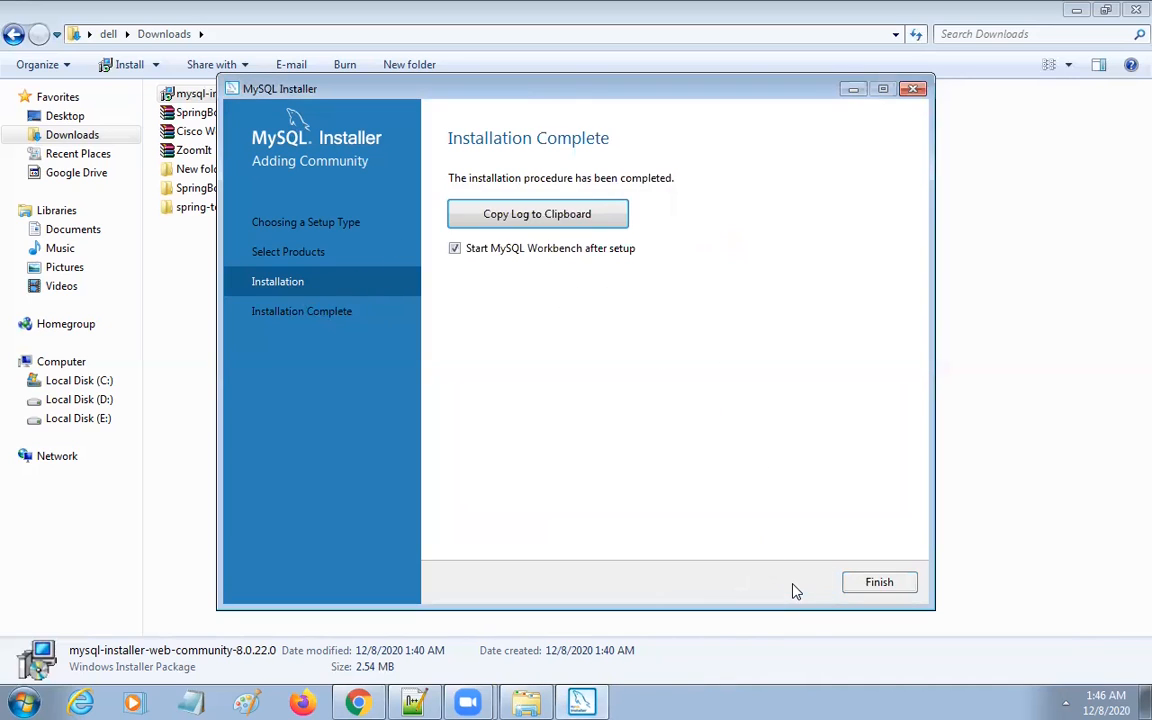
pyautogui.click(873, 587)
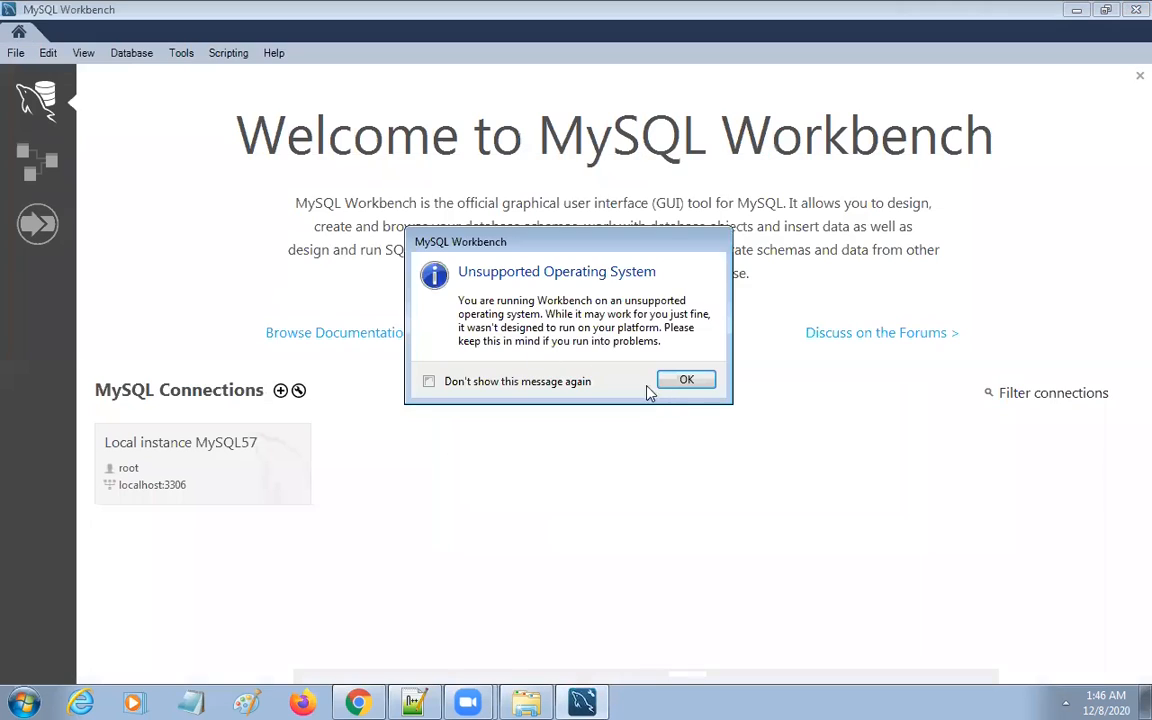
pyautogui.click(684, 380)
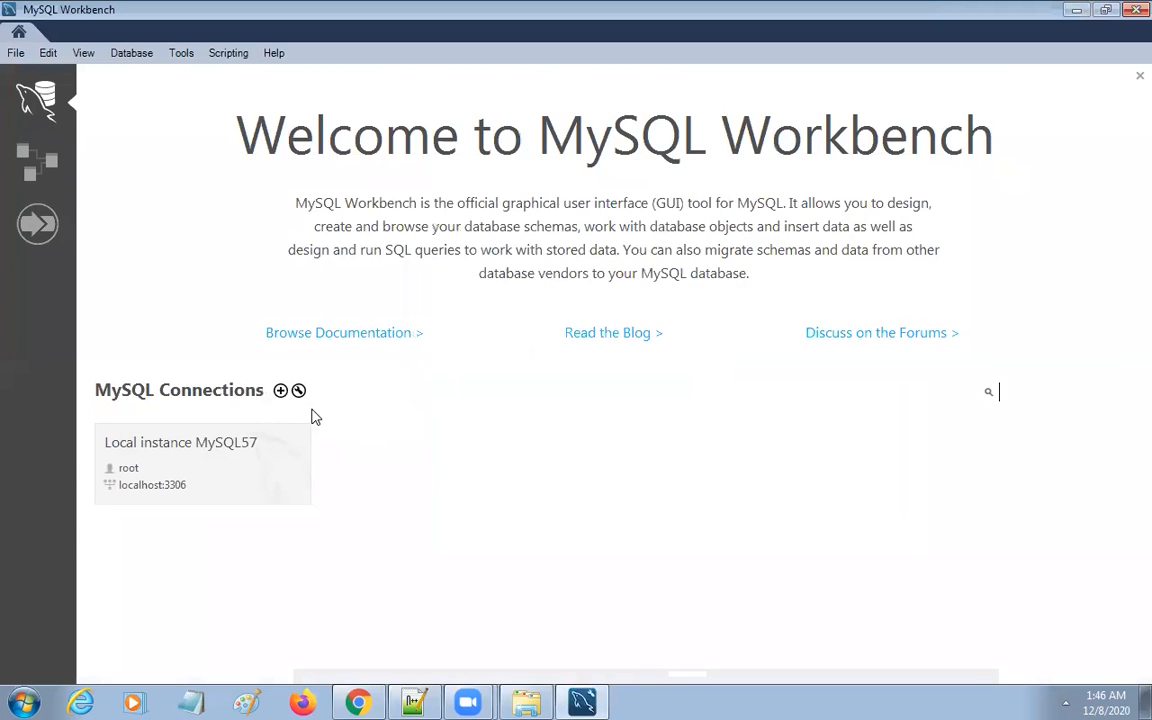
# Step: Try to connect with a new Standard (TCP/IP) connection named test to 127.0.0.1:3306 as root, and discard its setup
pyautogui.click(281, 391)
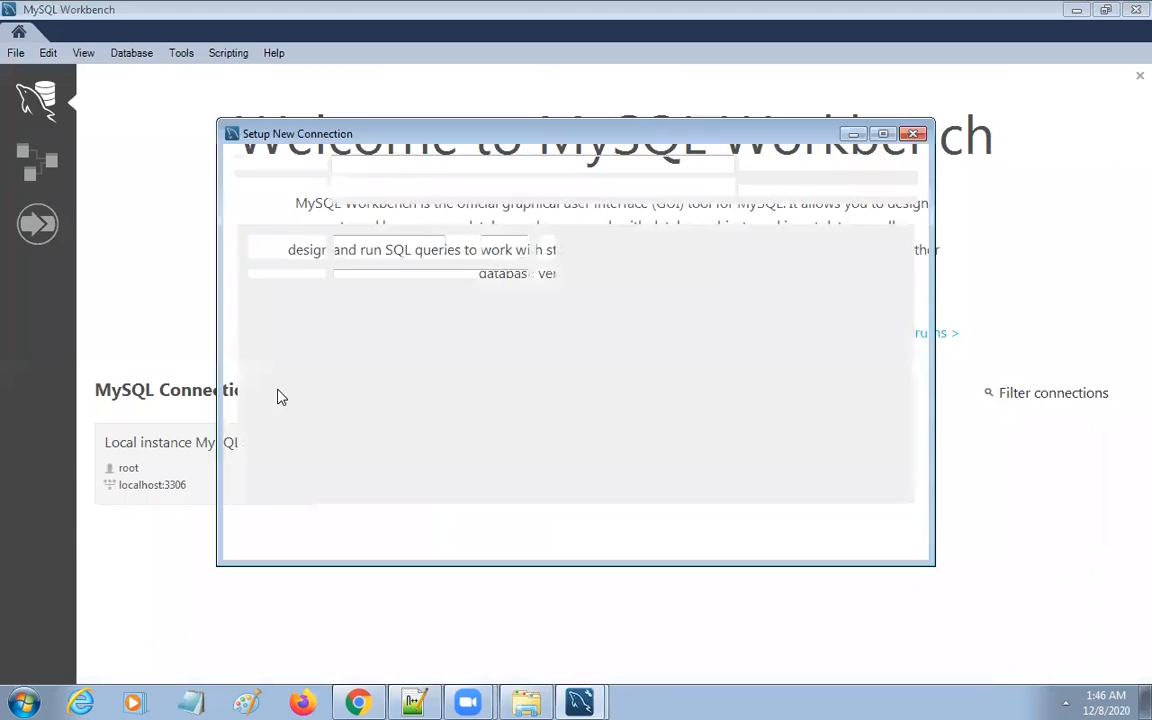
pyautogui.click(387, 166)
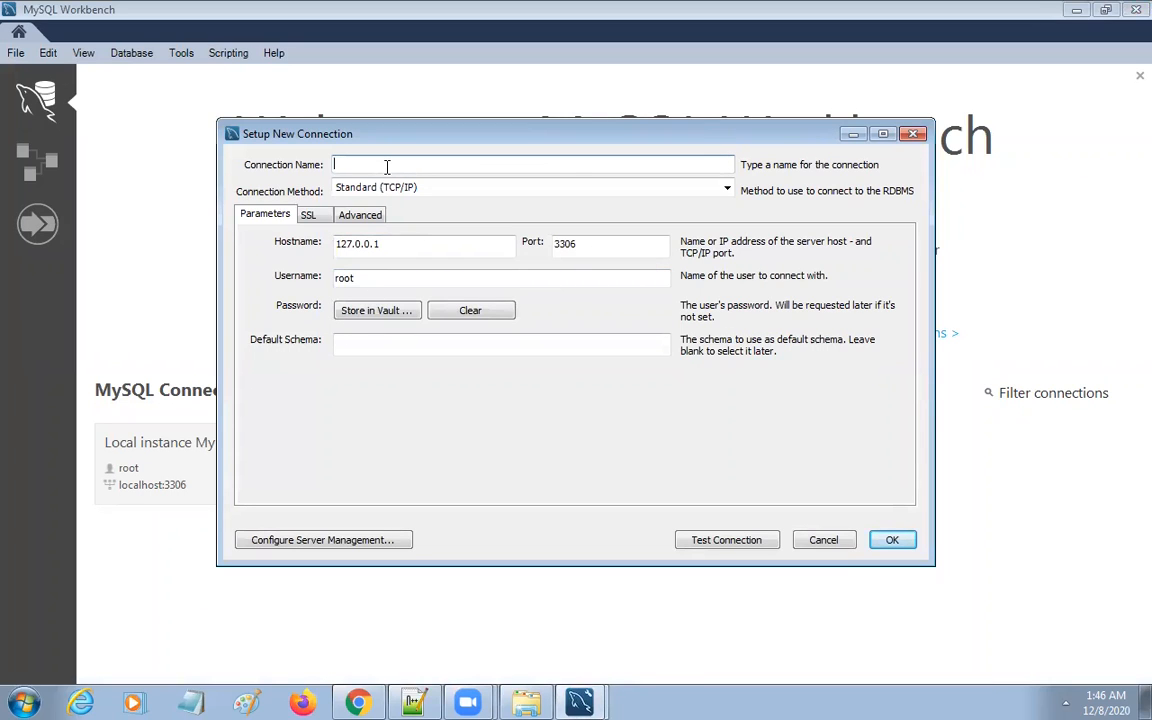
pyautogui.write('te')
pyautogui.press('BackSpace')
pyautogui.write('tes')
pyautogui.click(712, 540)
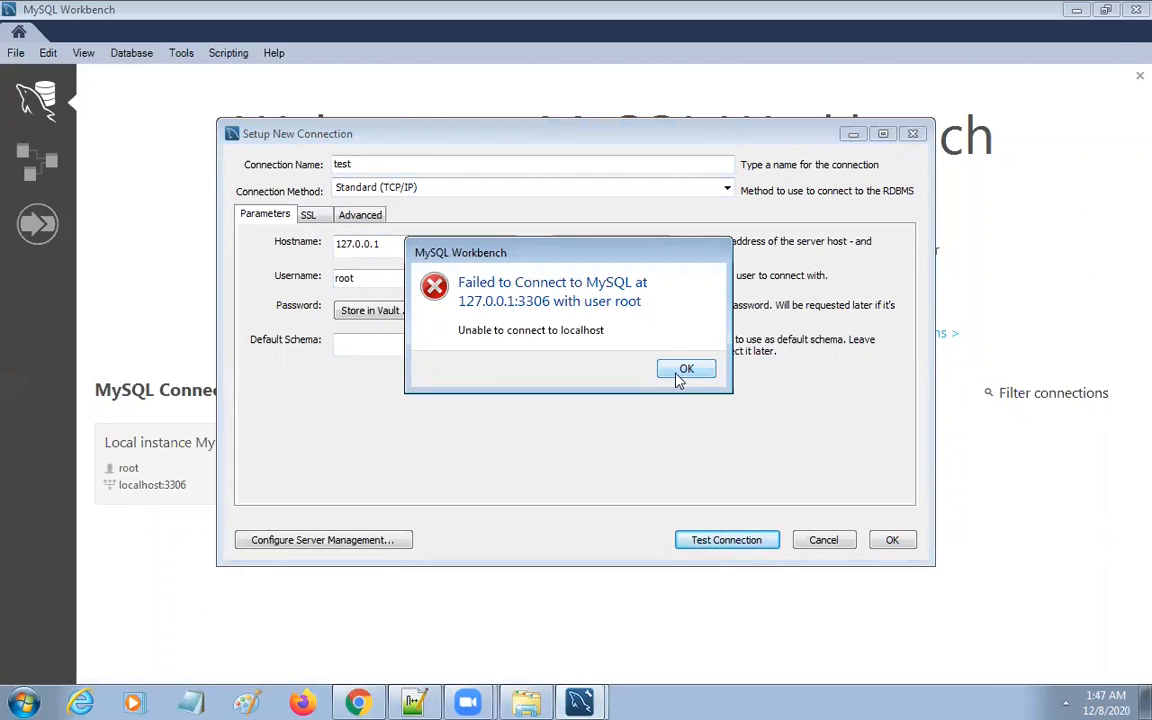
pyautogui.click(684, 370)
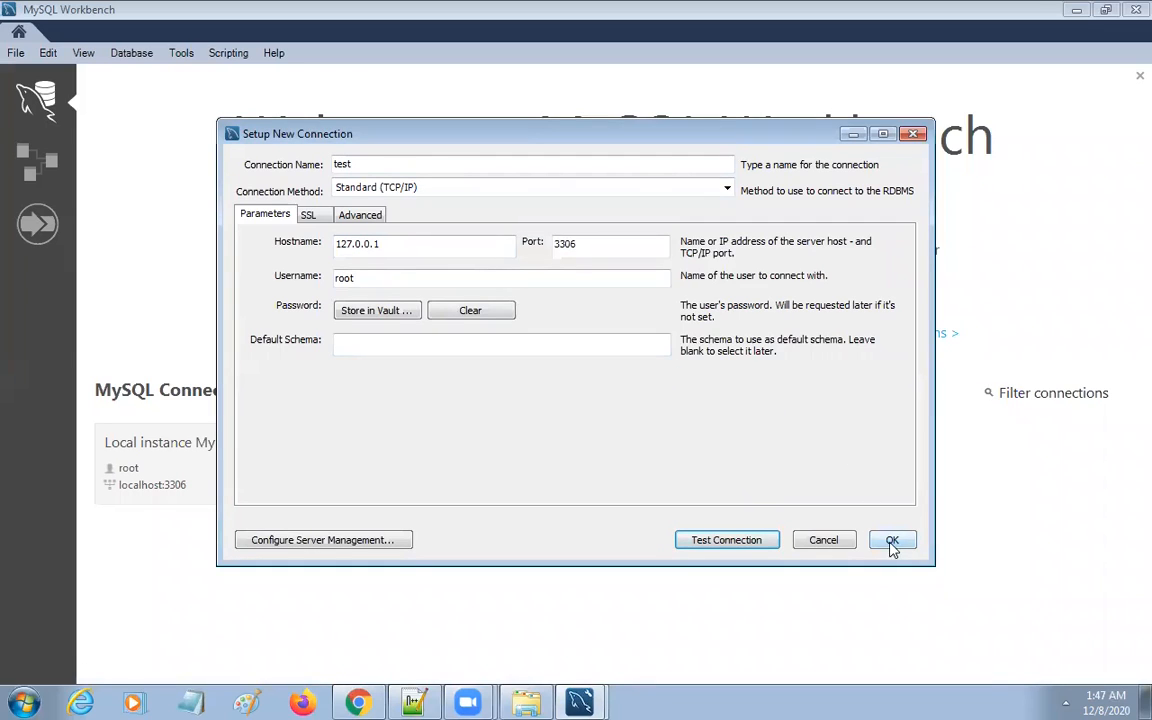
pyautogui.click(912, 138)
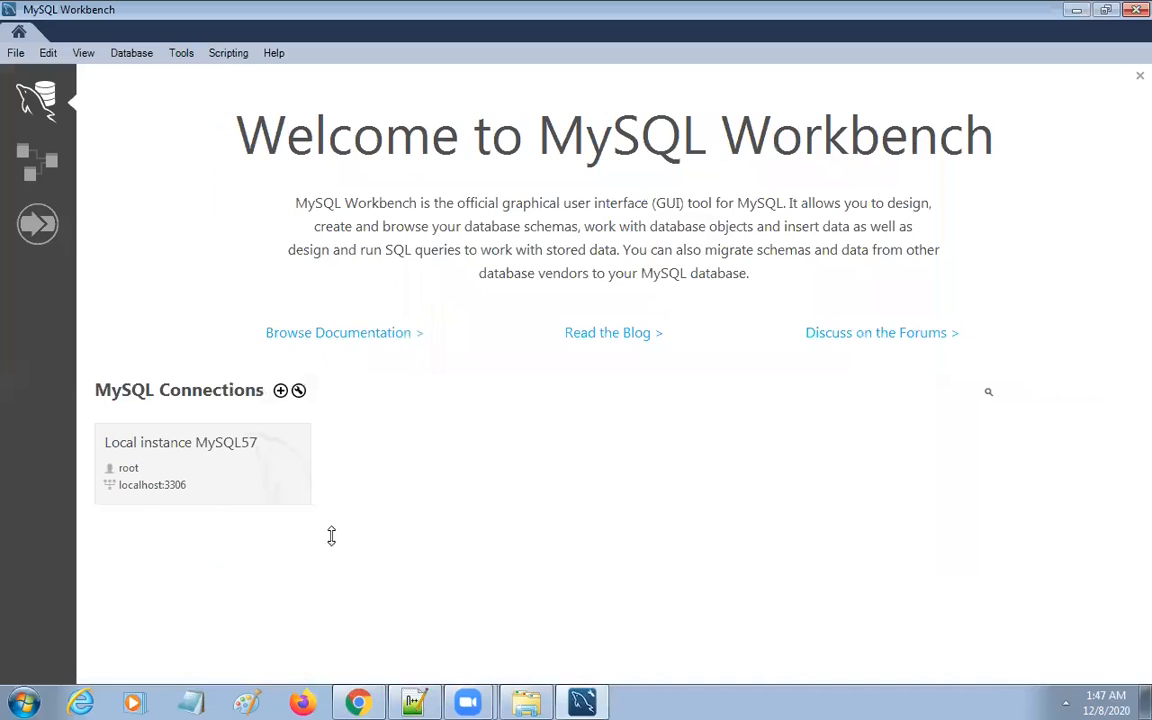
# Step: Run mysql-installer-web-community-8.0.22.0 from the Downloads folder again and close the folder window
pyautogui.click(22, 700)
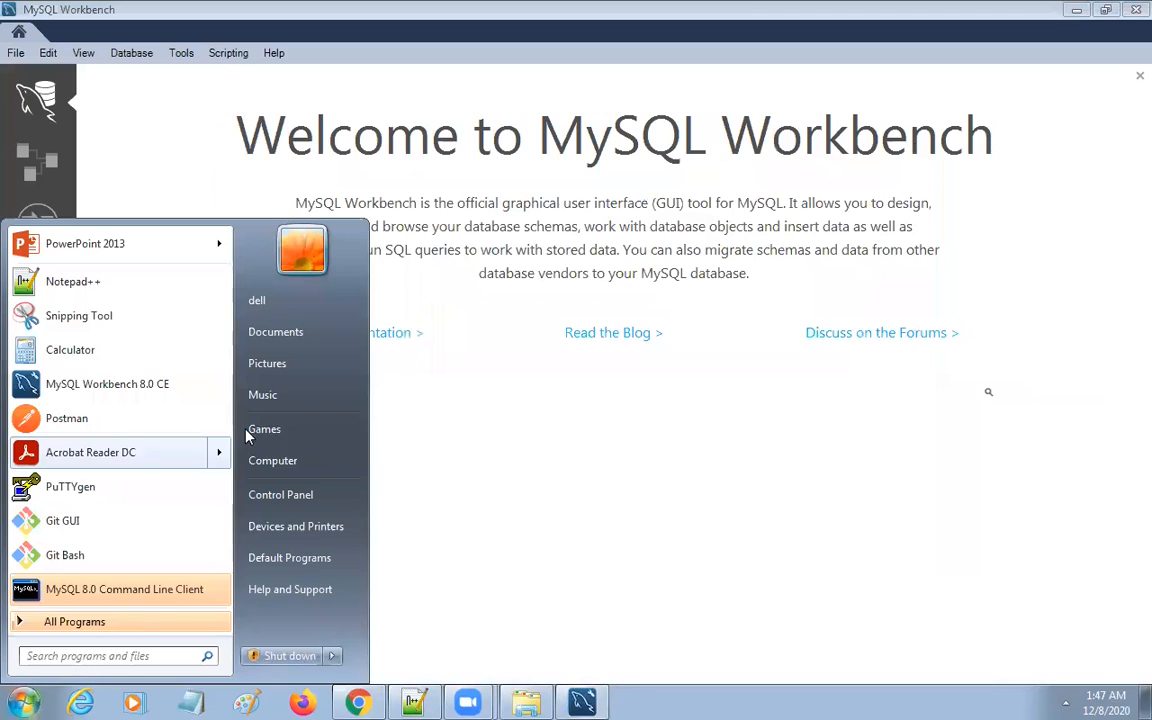
pyautogui.click(300, 458)
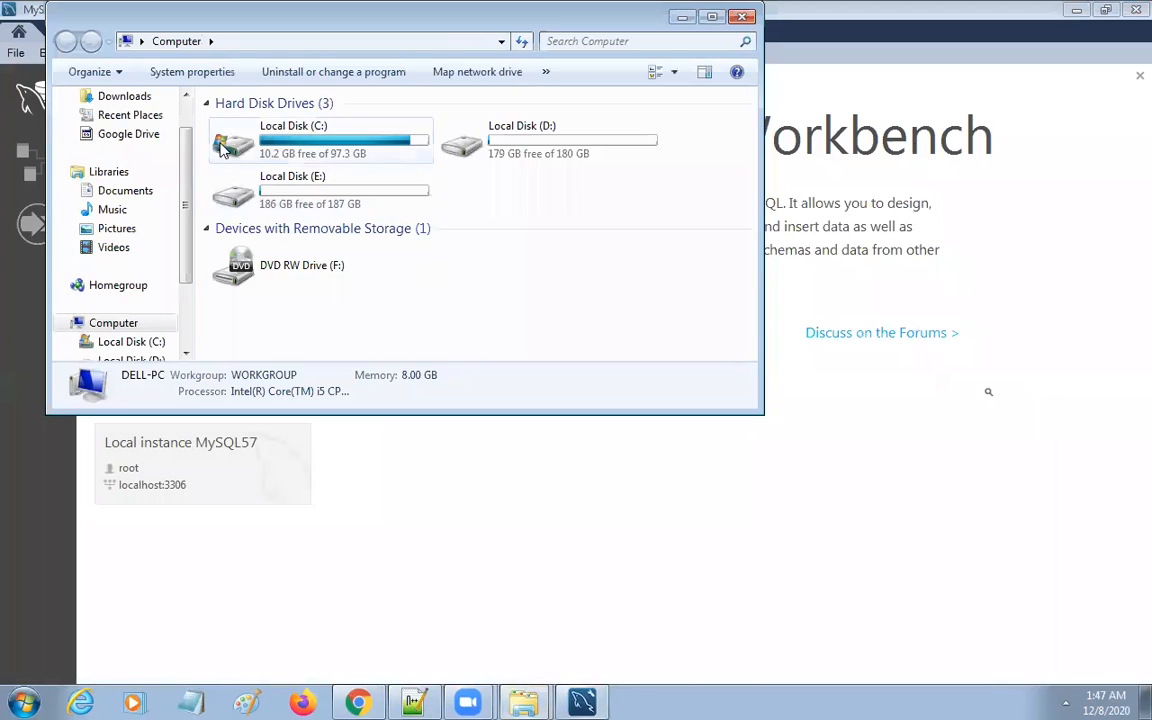
pyautogui.click(105, 96)
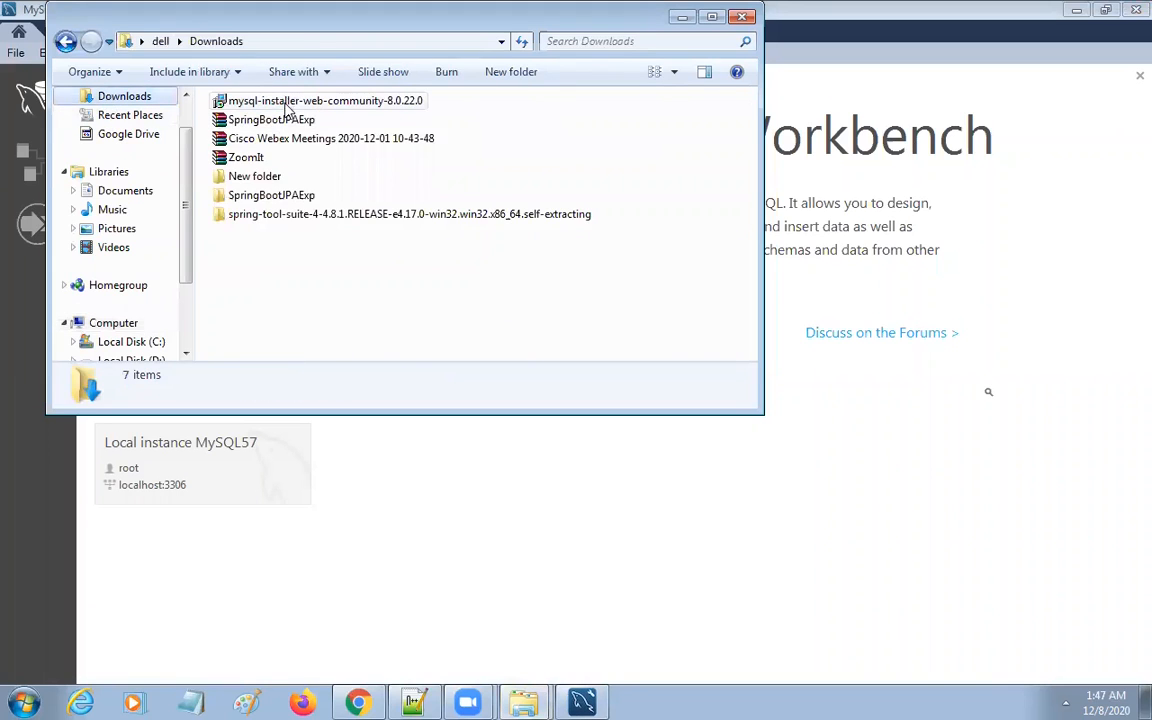
pyautogui.doubleClick(285, 104)
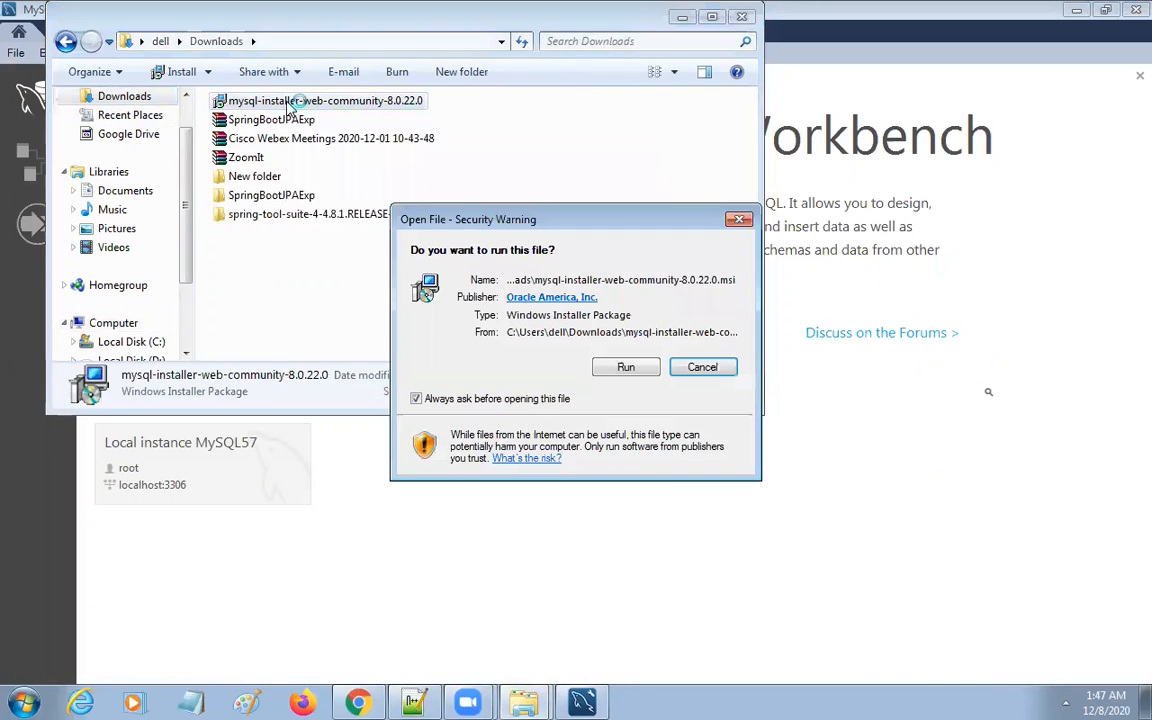
pyautogui.click(625, 367)
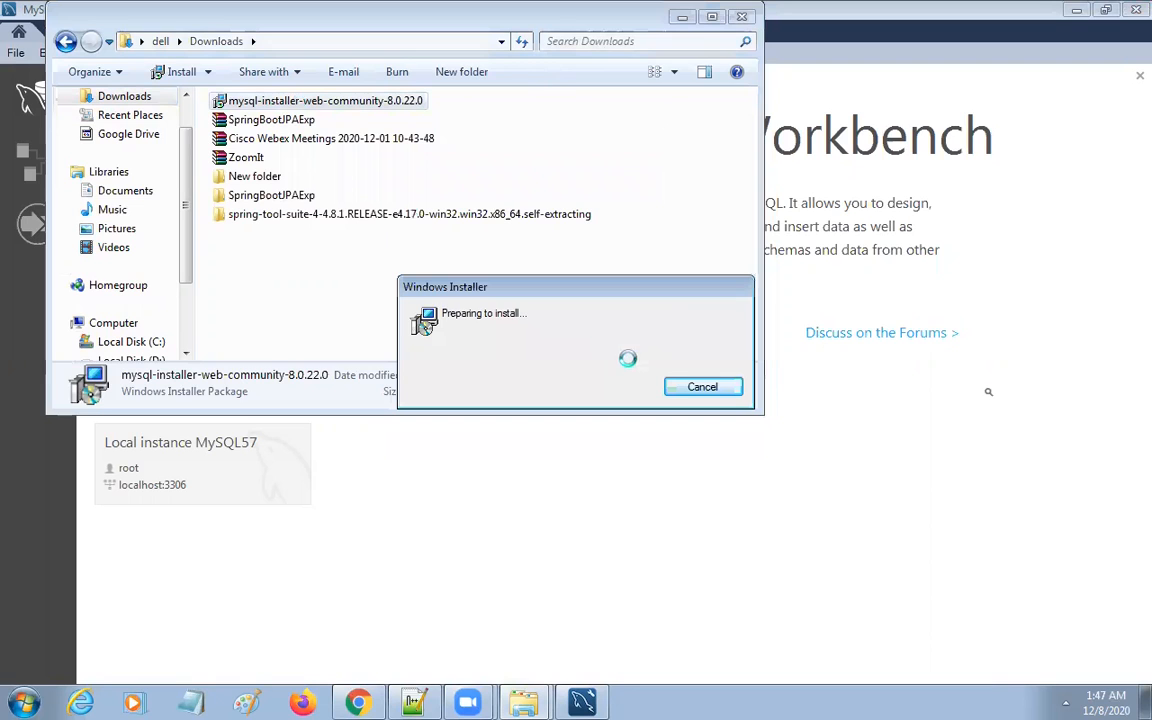
pyautogui.click(741, 16)
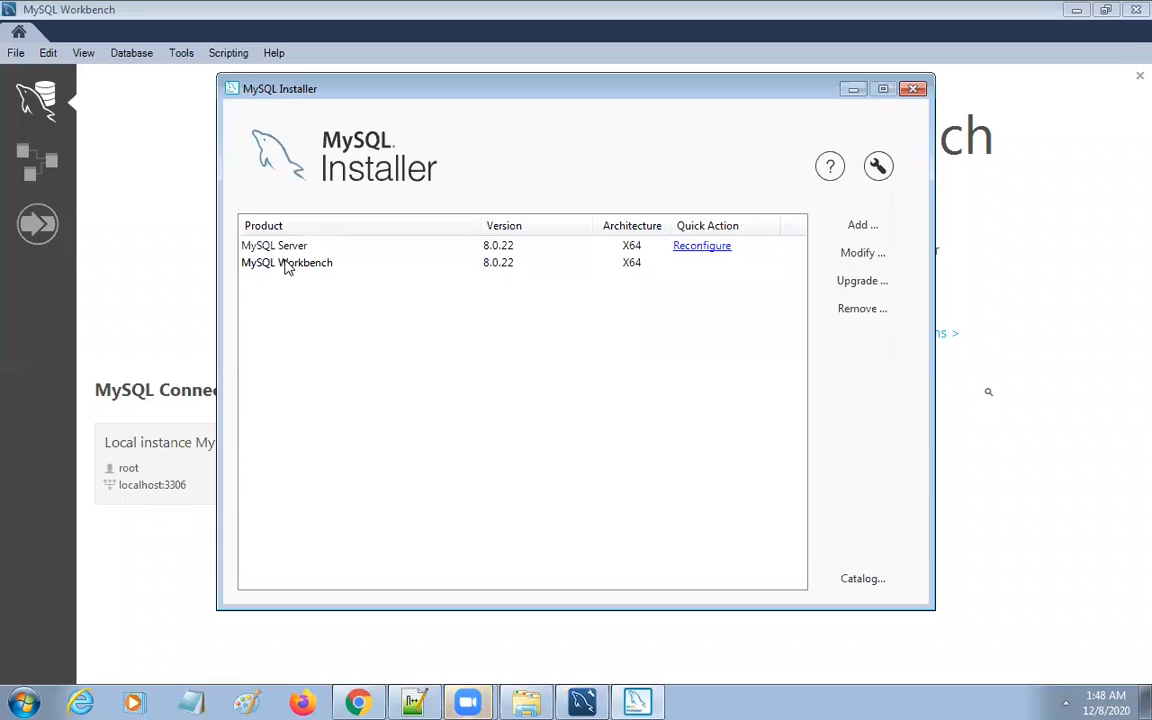
# Step: Reconfigure MySQL Server 8.0.22, keeping the Development Computer type, TCP/IP port 3306 and strong password encryption for authentication
pyautogui.moveTo(236, 231)
pyautogui.mouseDown()
pyautogui.moveTo(250, 258)
pyautogui.moveTo(806, 264)
pyautogui.moveTo(806, 250)
pyautogui.mouseUp()
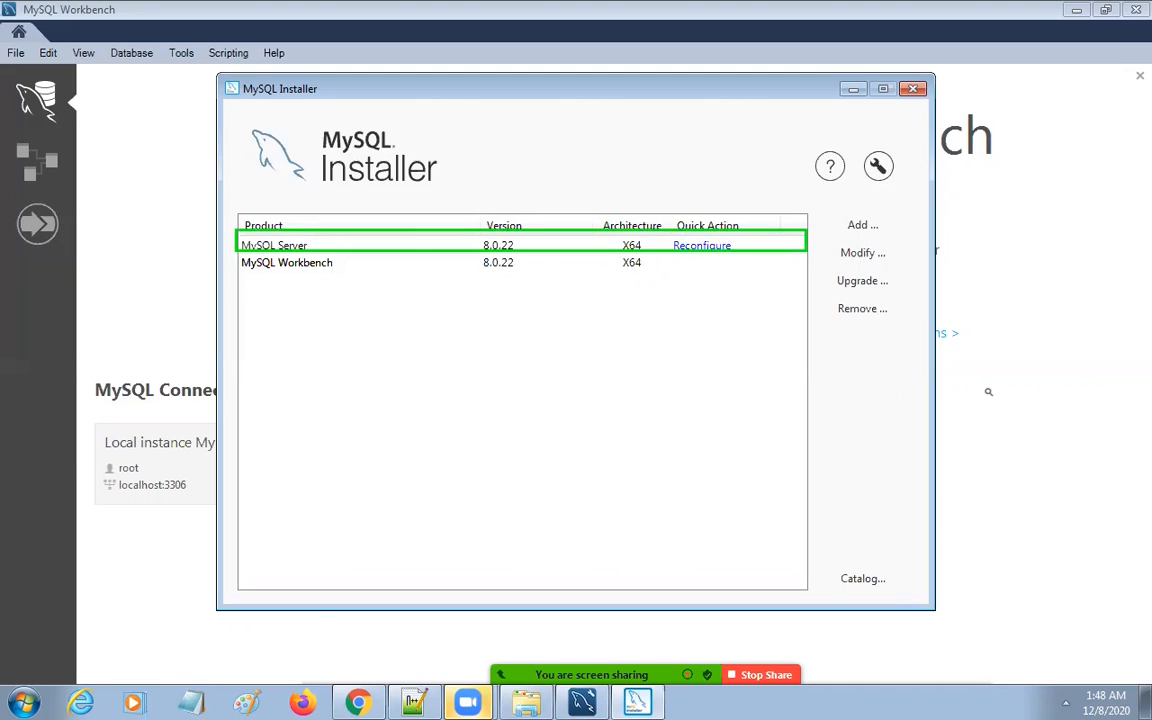
pyautogui.click(708, 248)
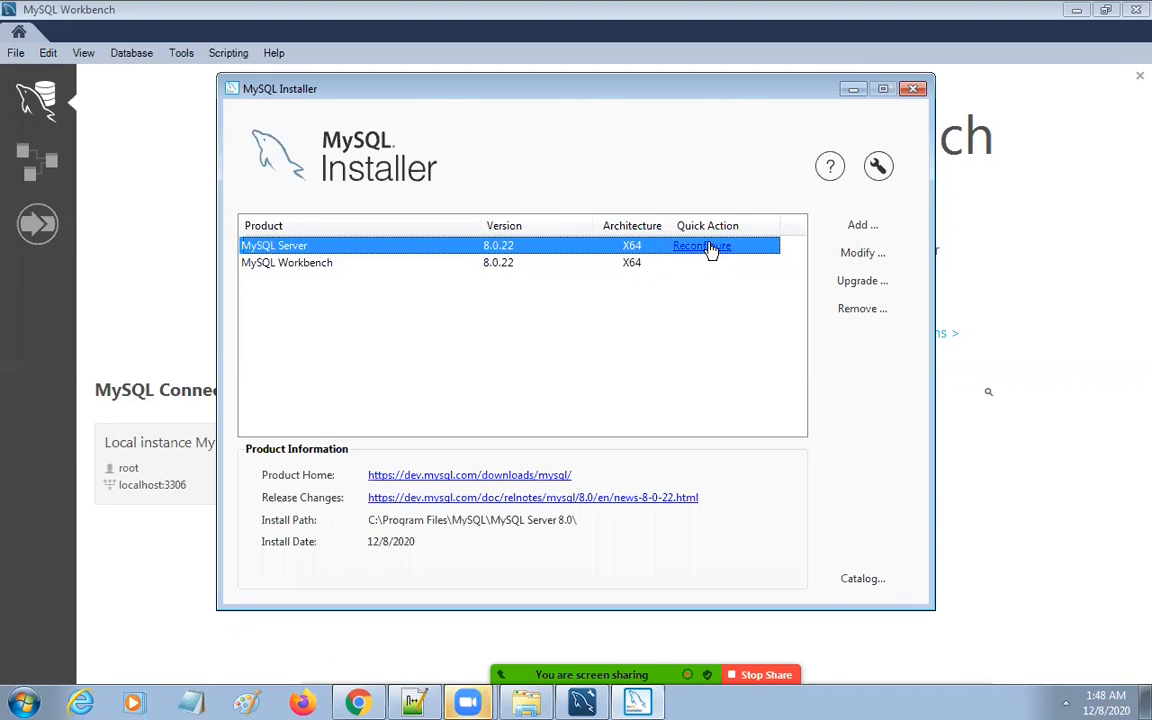
pyautogui.click(706, 247)
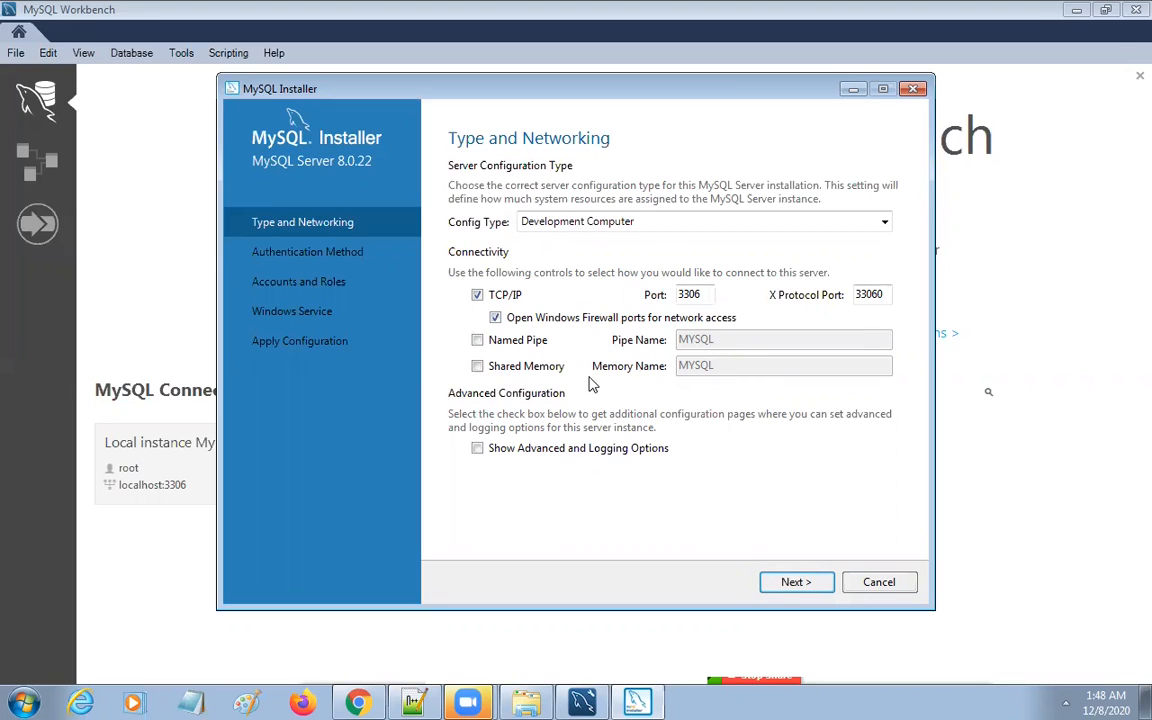
pyautogui.click(786, 586)
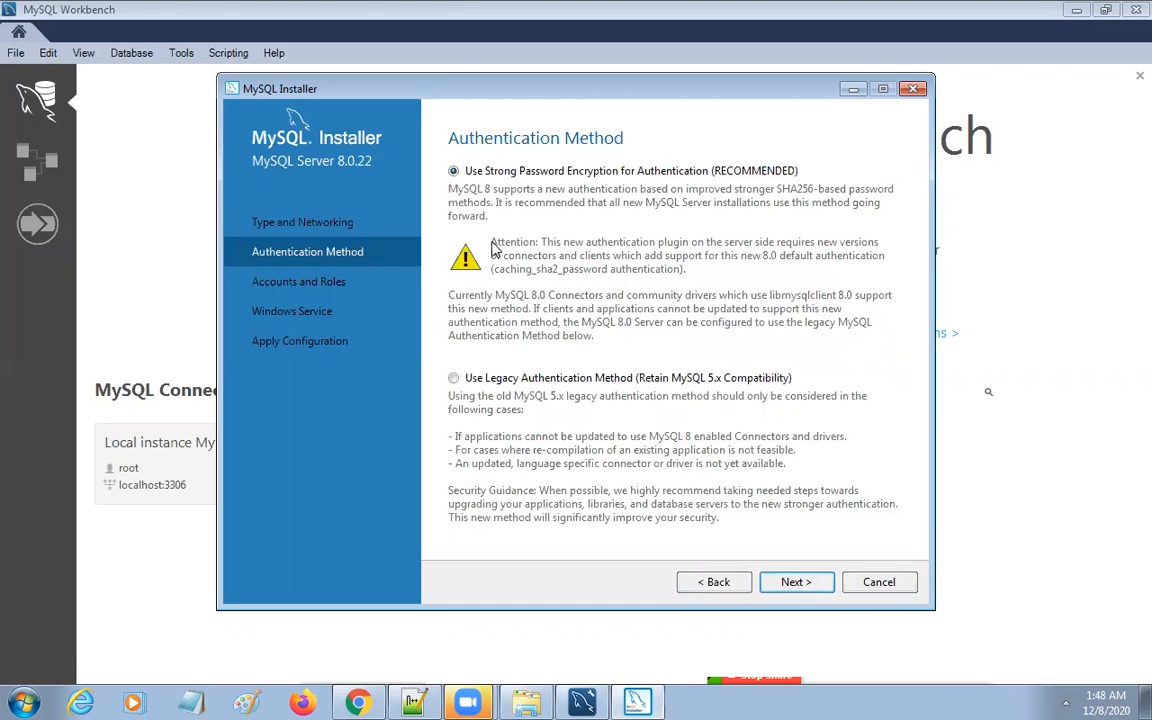
pyautogui.click(797, 584)
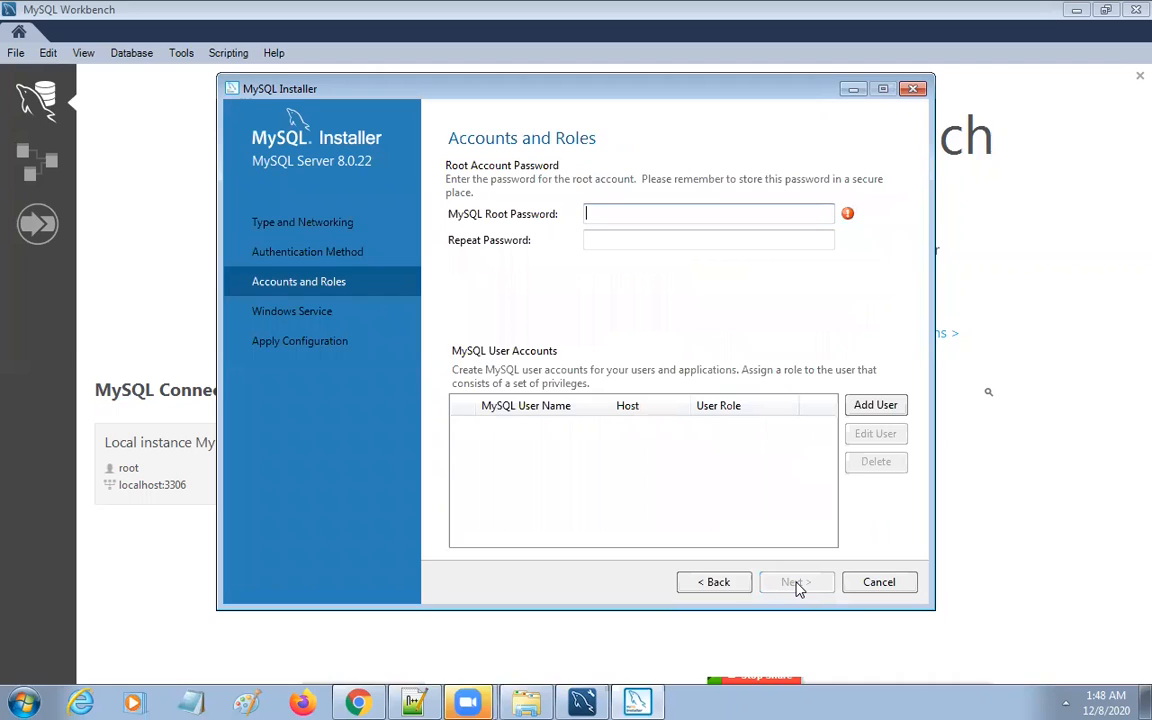
# Step: Enter and repeat the MySQL root password, and continue to the Windows service settings
pyautogui.click(633, 215)
pyautogui.write('•••')
pyautogui.click(620, 242)
pyautogui.write('••••')
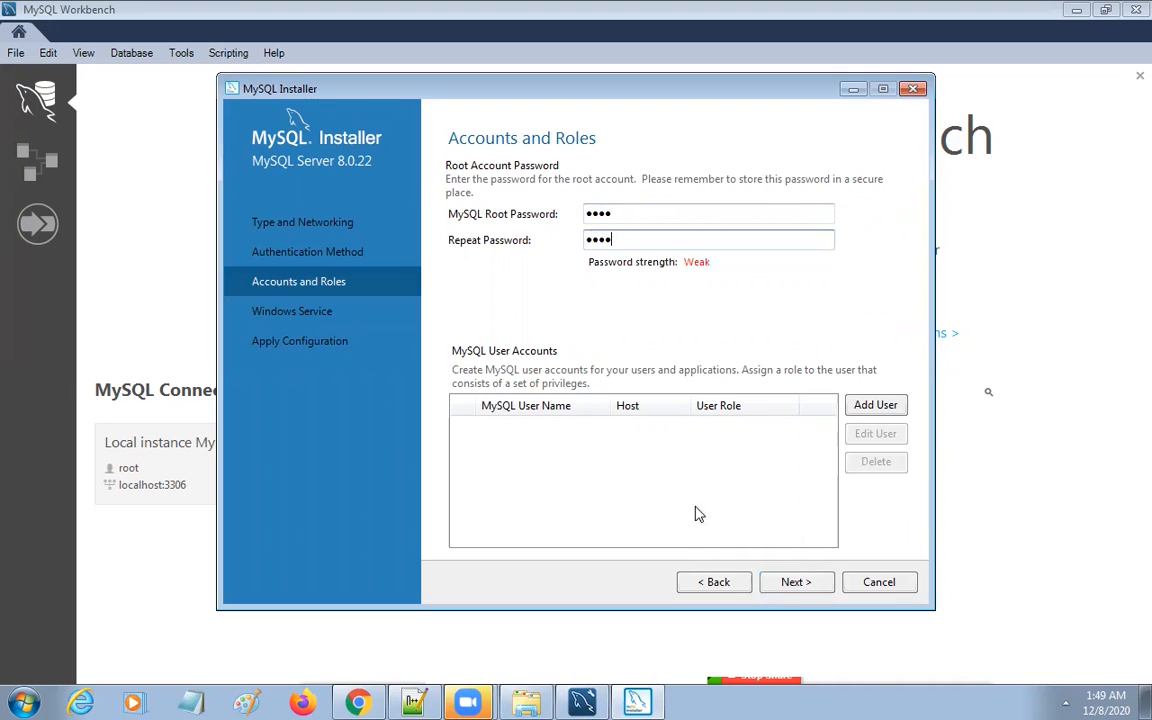
pyautogui.click(809, 582)
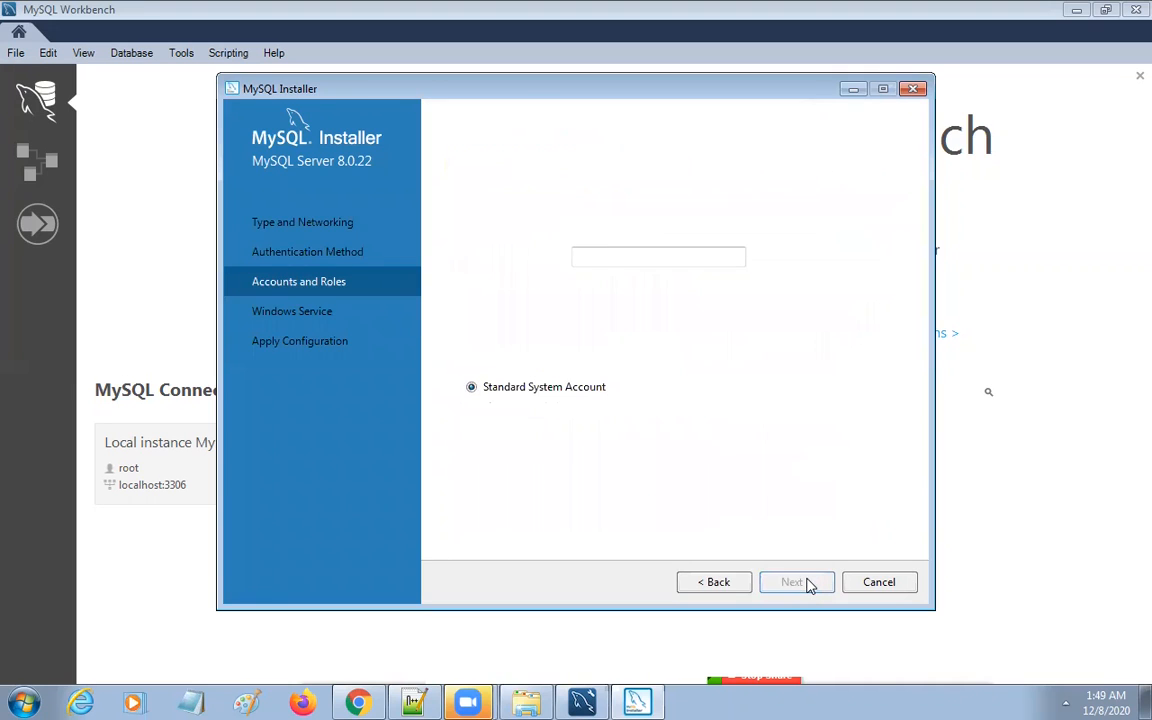
# Step: Accept the Windows service settings, apply the MySQL Server configuration and finish it
pyautogui.click(806, 583)
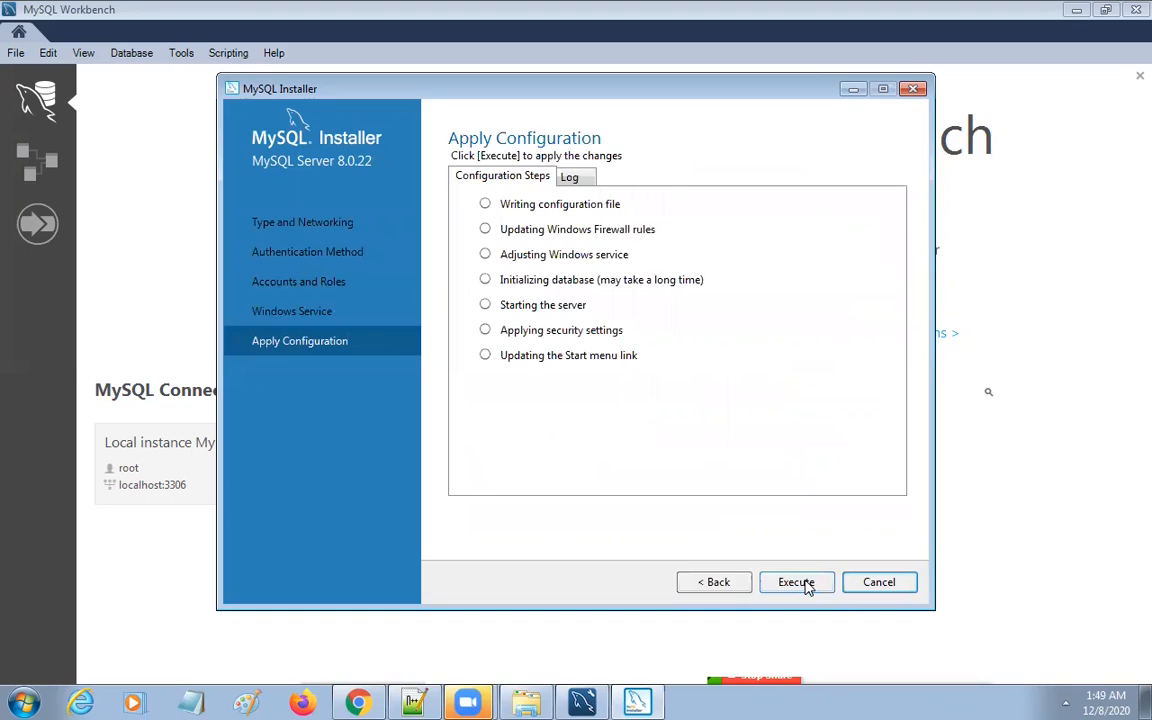
pyautogui.click(806, 586)
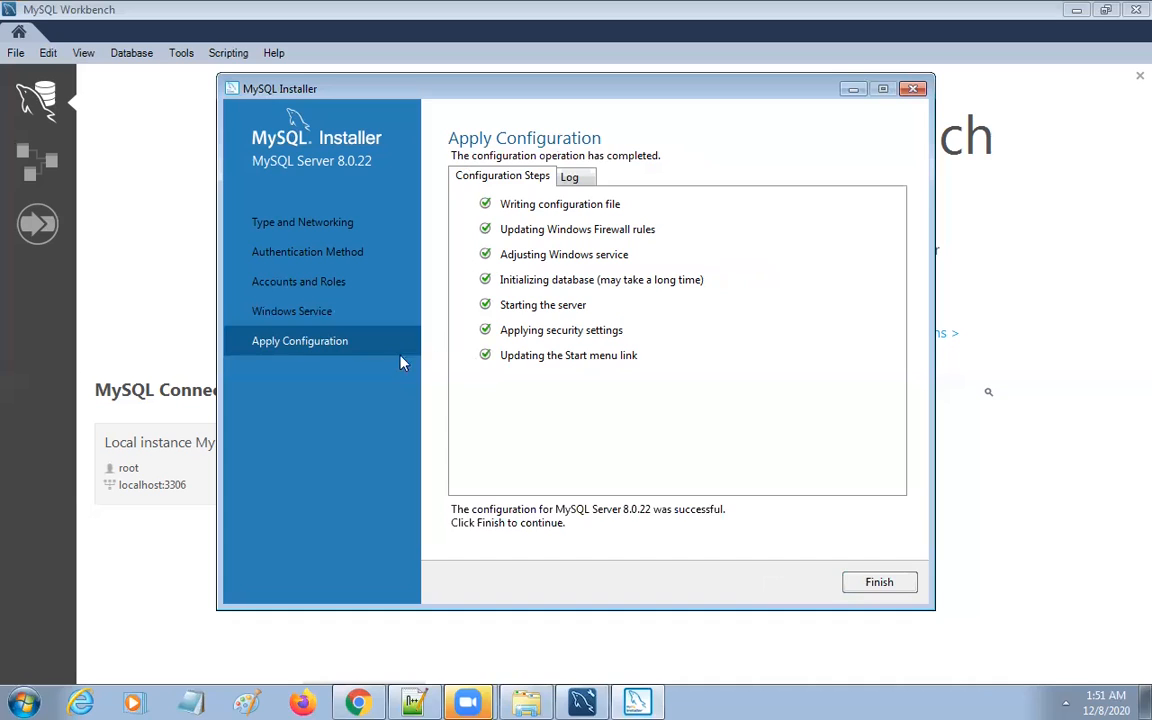
pyautogui.click(884, 582)
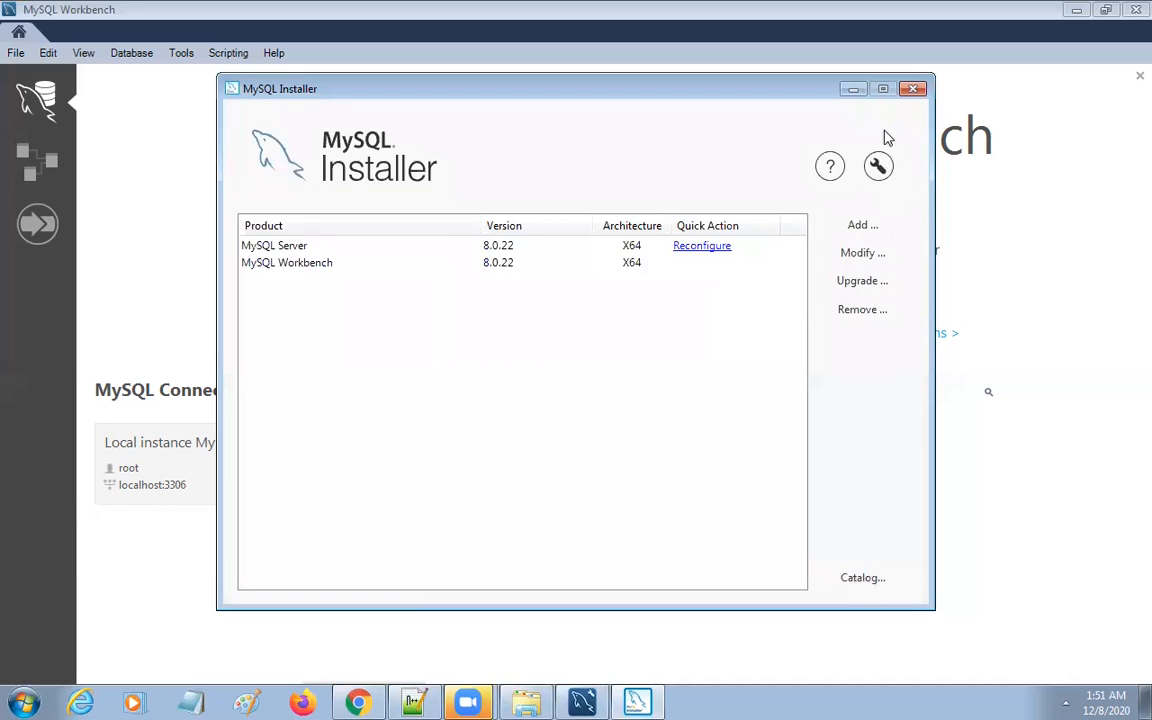
# Step: Close MySQL Installer, restart MySQL Workbench 8.0 CE and dismiss the unsupported operating system notice
pyautogui.click(912, 89)
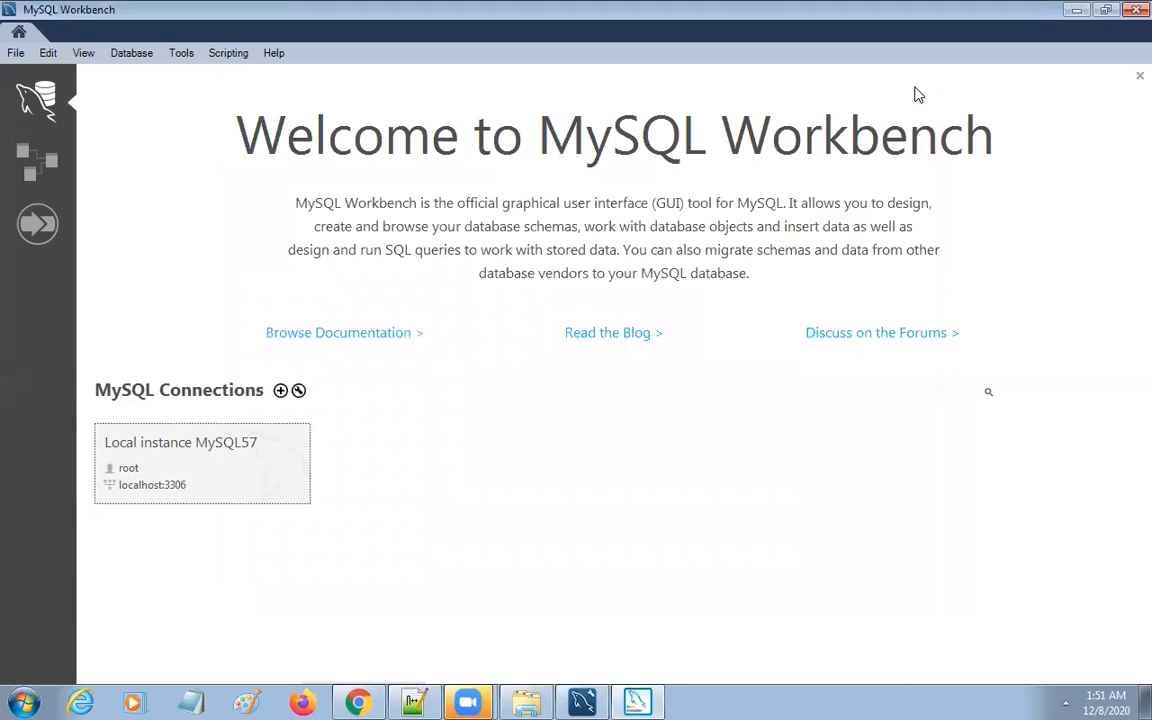
pyautogui.click(1135, 10)
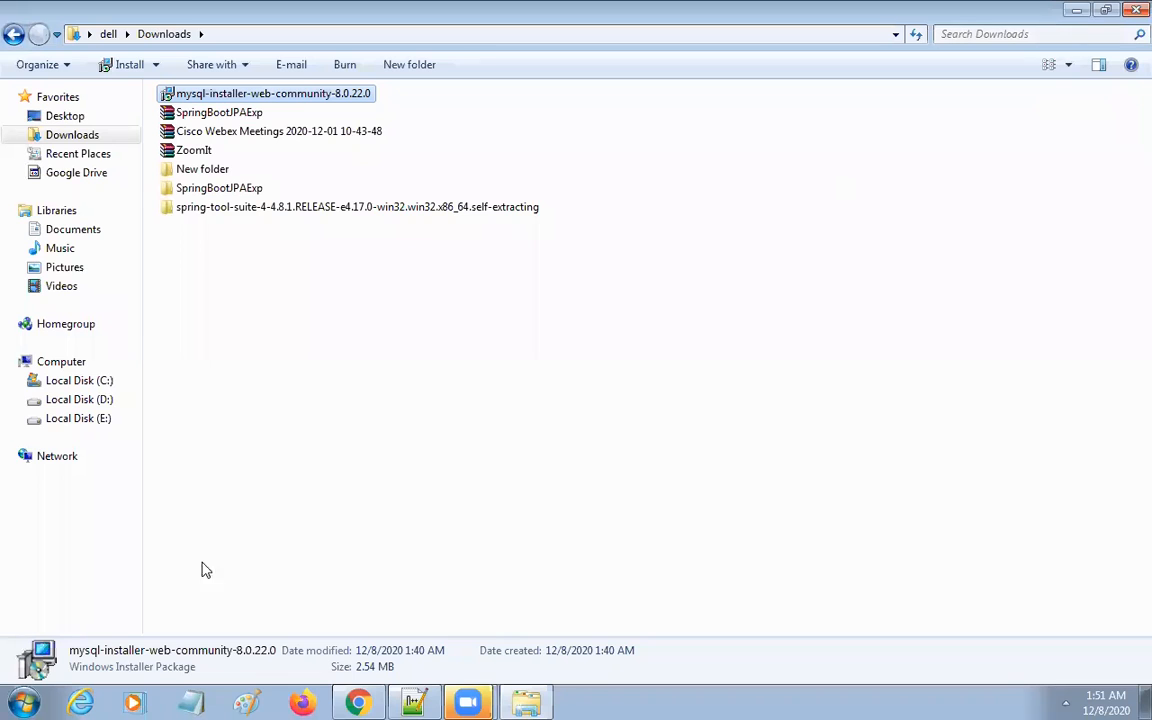
pyautogui.click(22, 701)
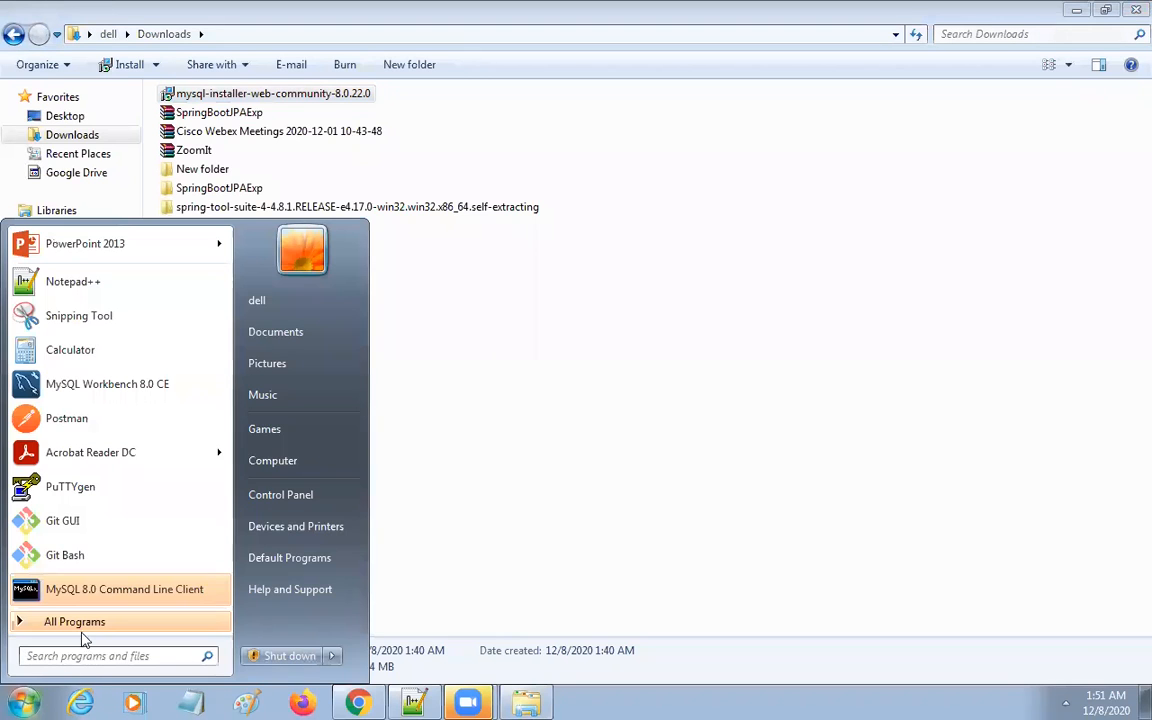
pyautogui.write('my')
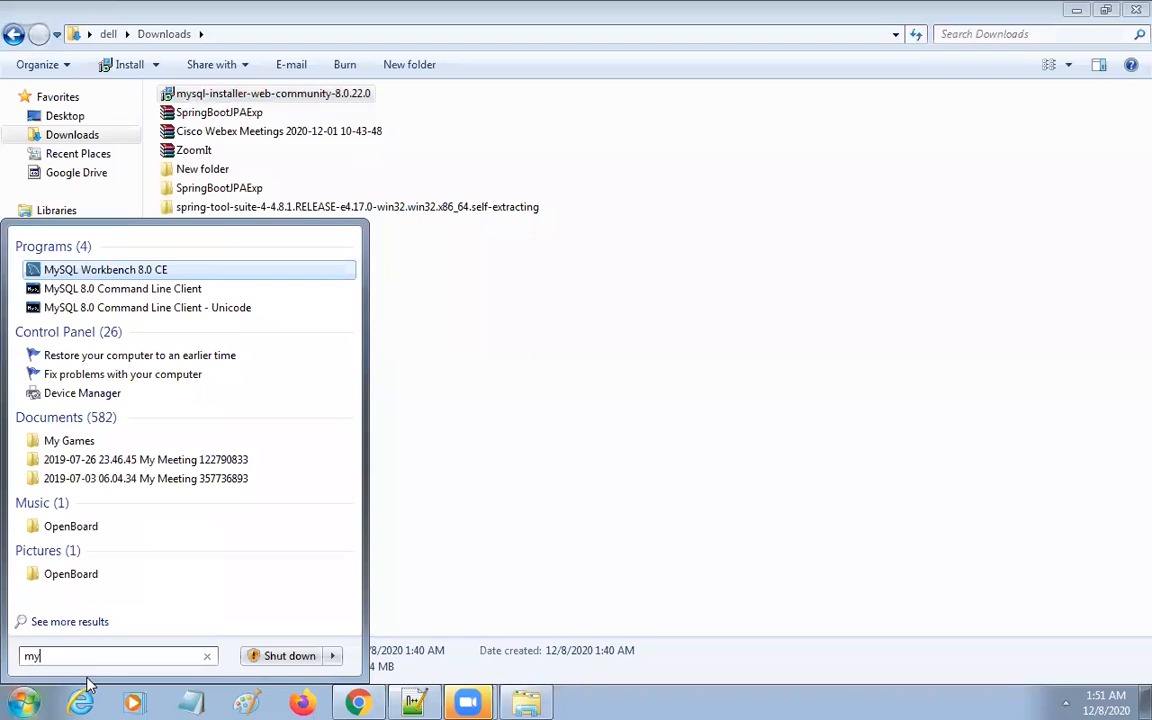
pyautogui.click(131, 269)
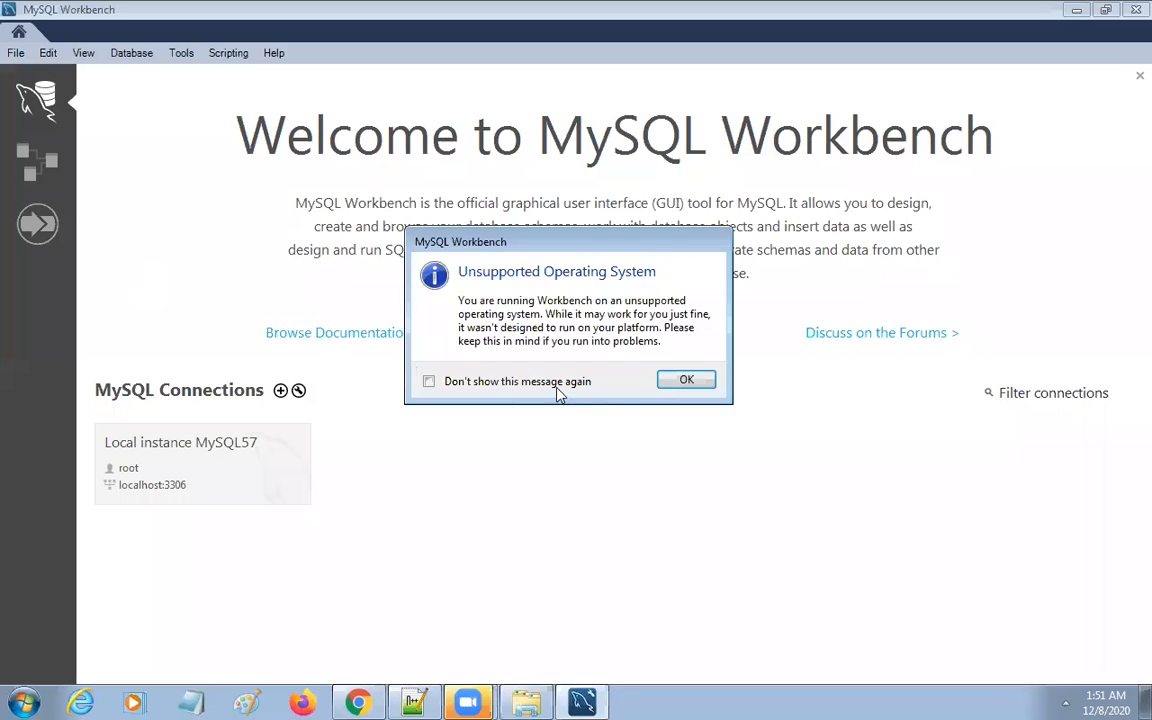
pyautogui.click(686, 380)
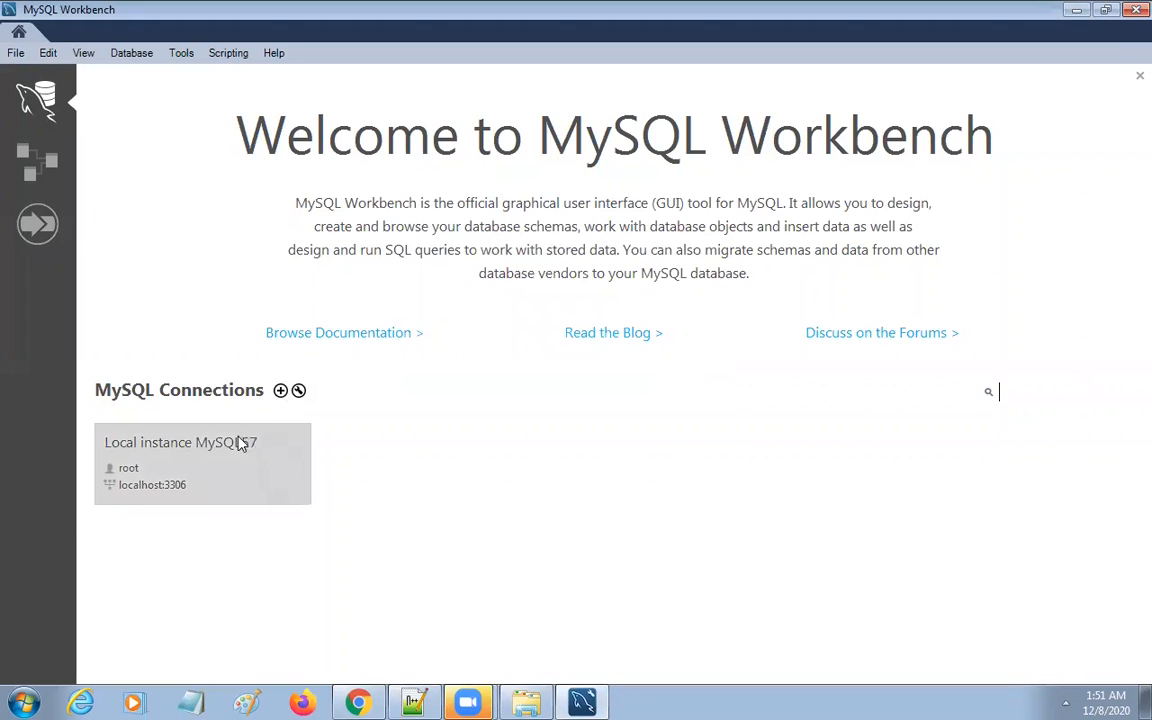
# Step: Create a Standard (TCP/IP) connection named test1, testing it with the root user's password before saving it
pyautogui.click(280, 391)
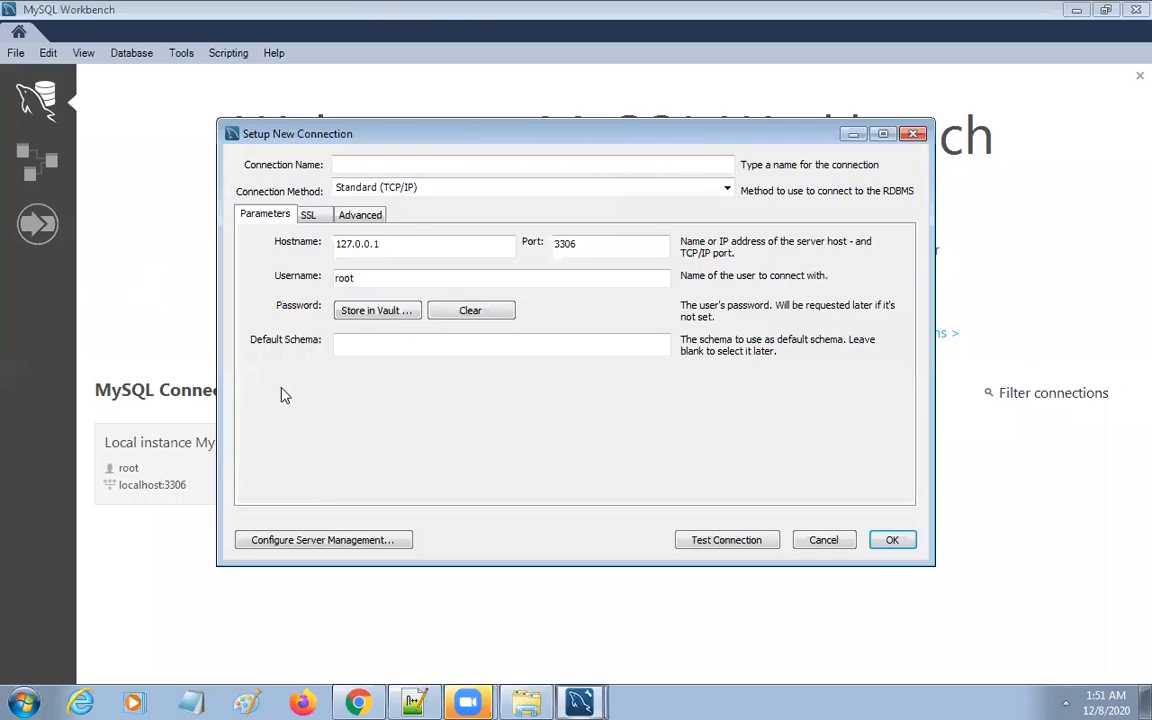
pyautogui.write('test1')
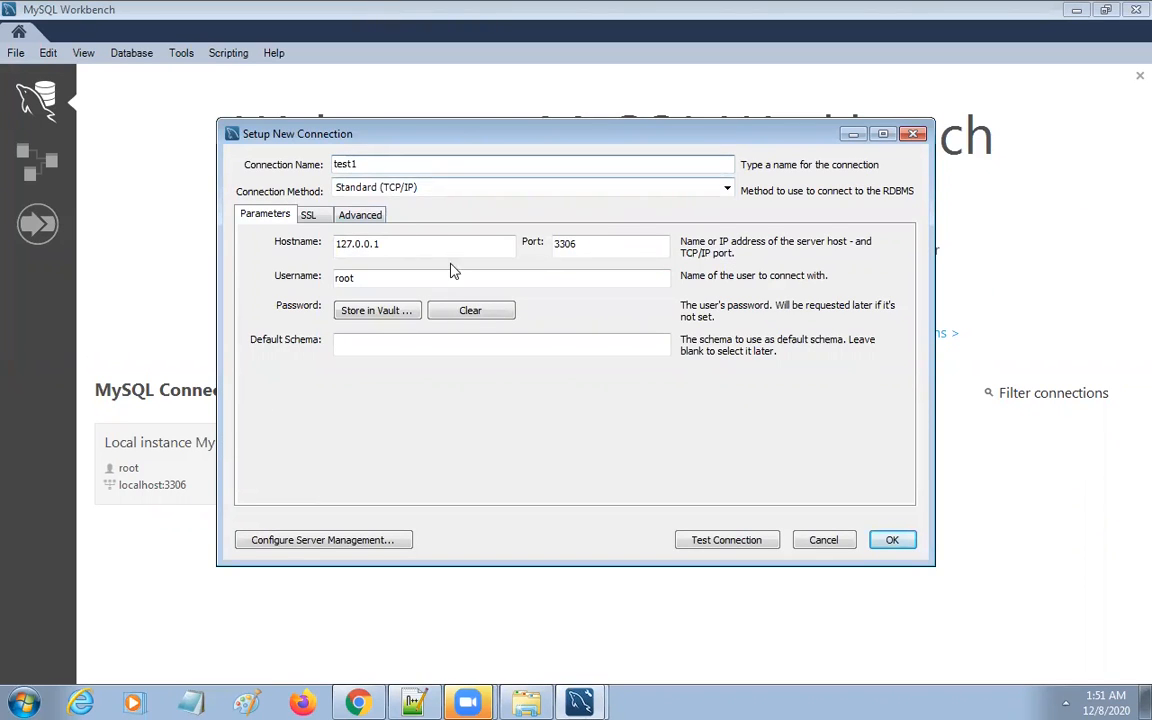
pyautogui.click(728, 540)
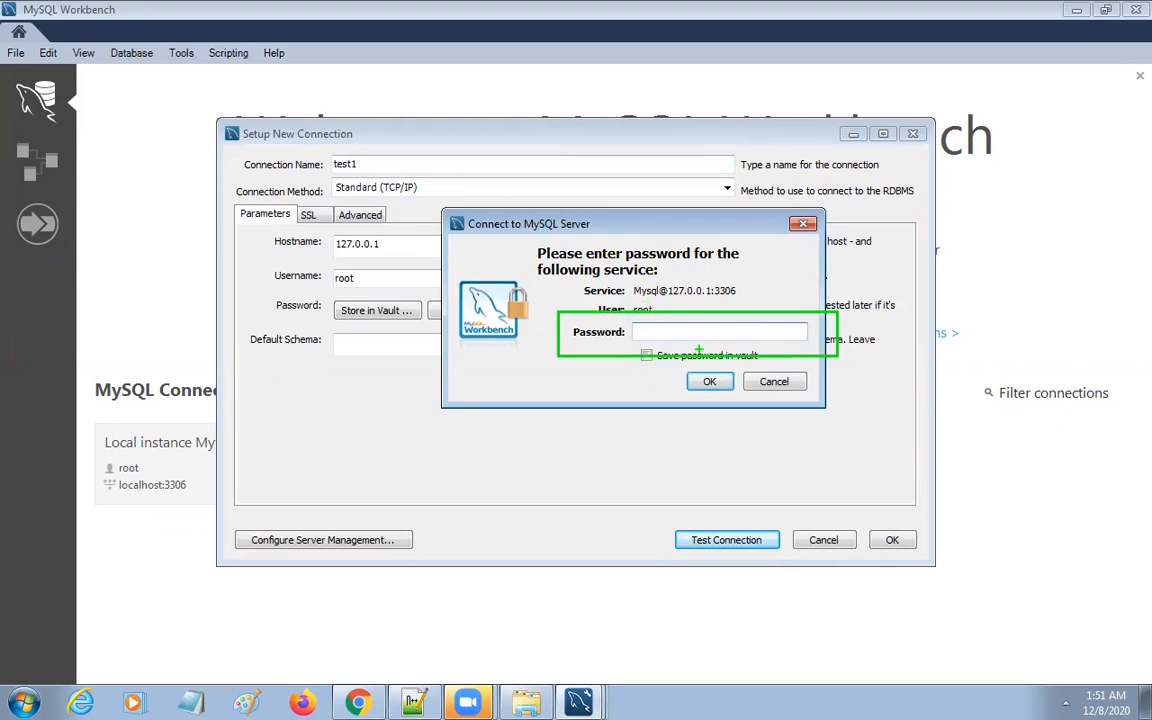
pyautogui.press('Escape')
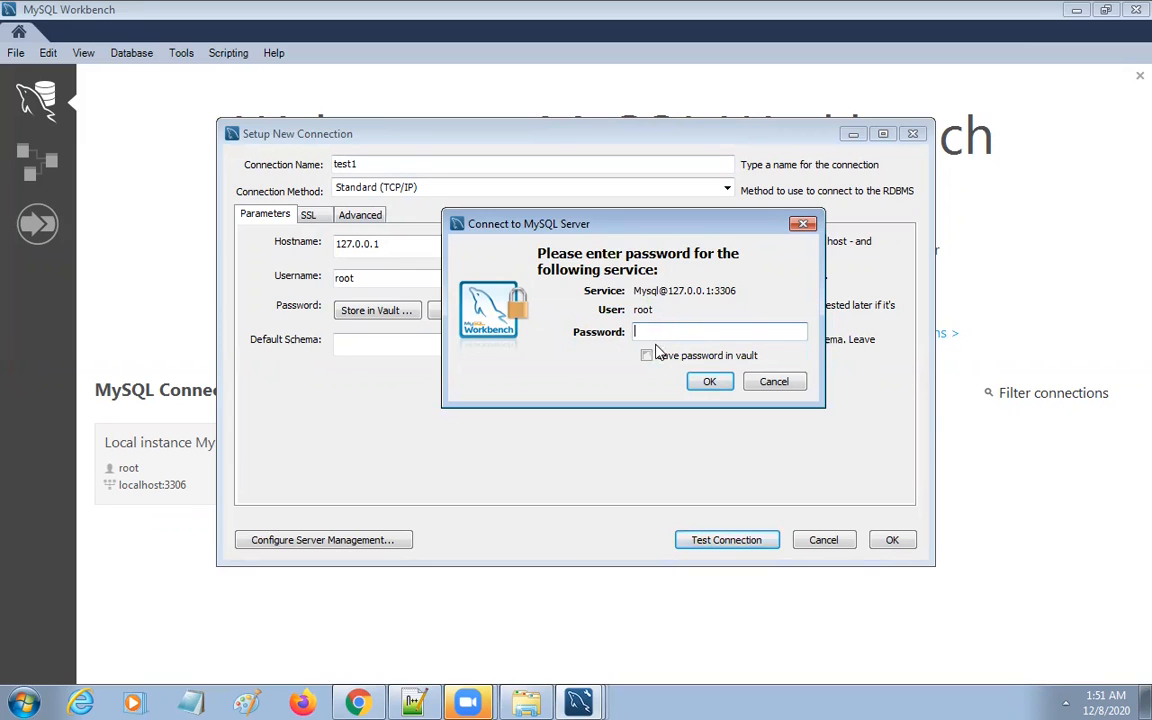
pyautogui.write('****')
pyautogui.click(710, 384)
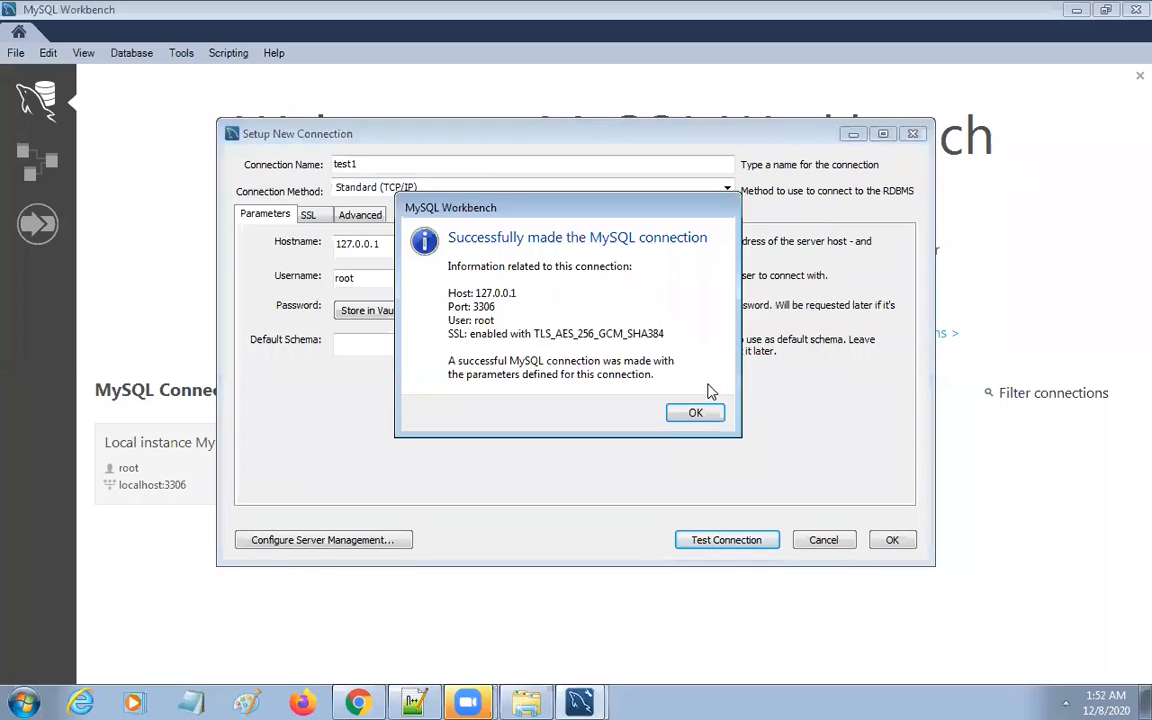
pyautogui.click(695, 412)
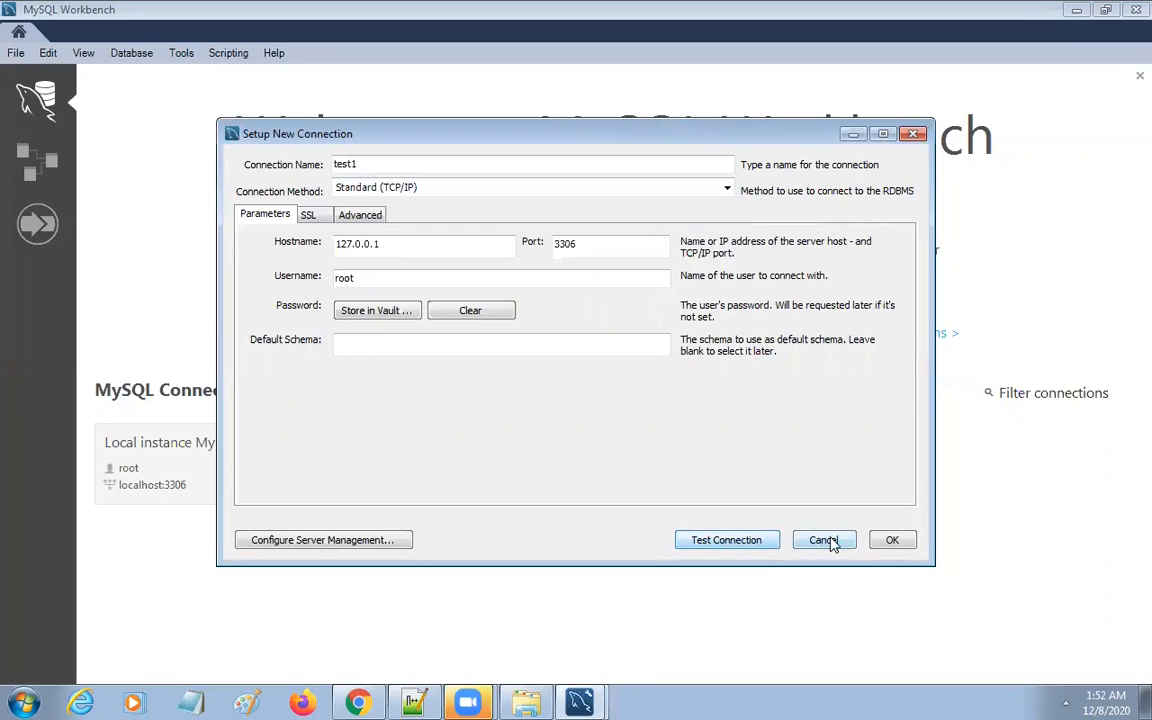
pyautogui.click(891, 541)
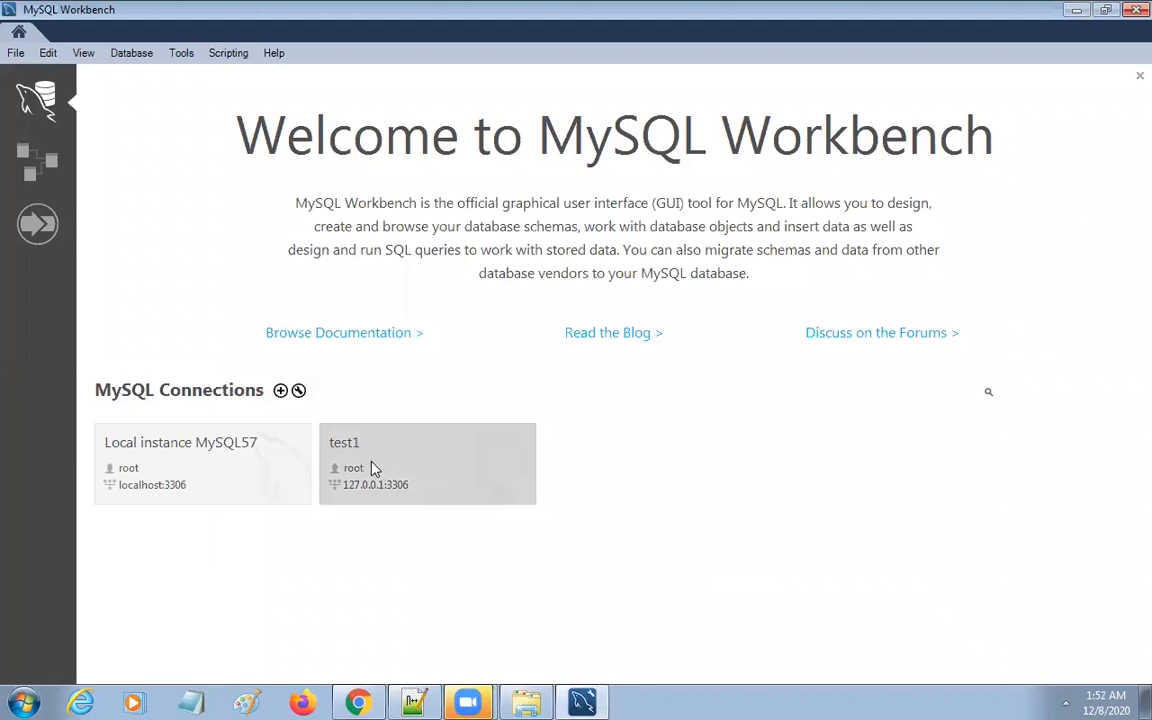
# Step: Open the test1 connection to the MySQL server
pyautogui.click(345, 452)
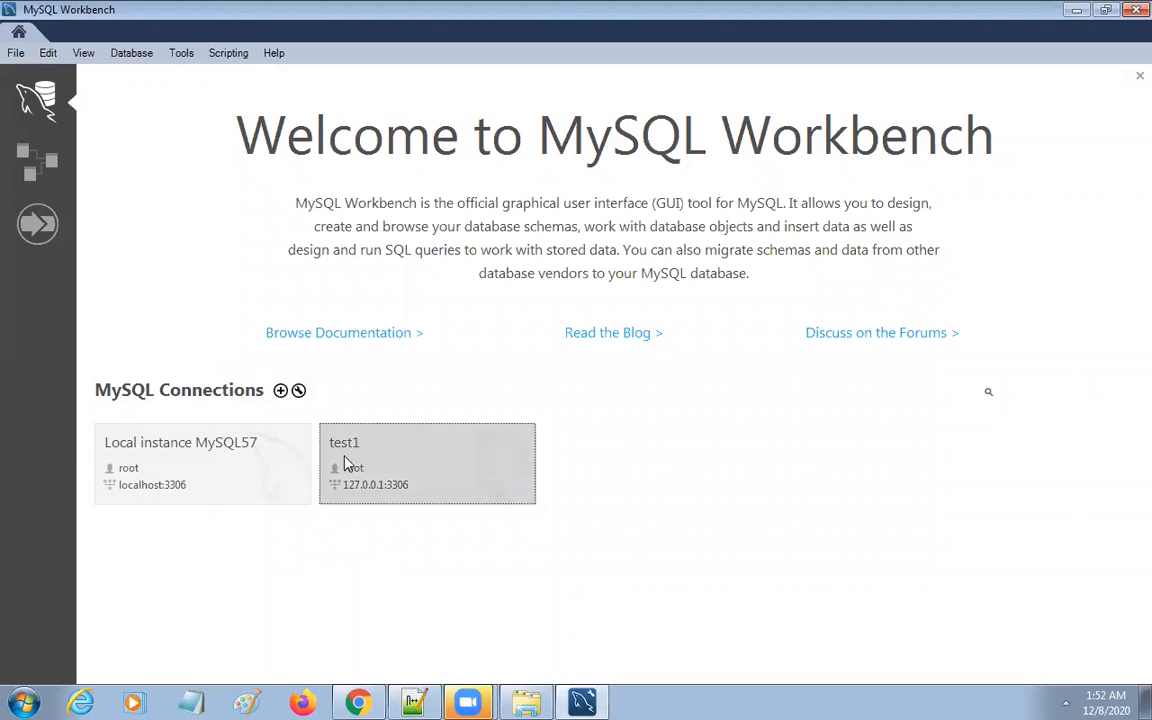
pyautogui.click(757, 403)
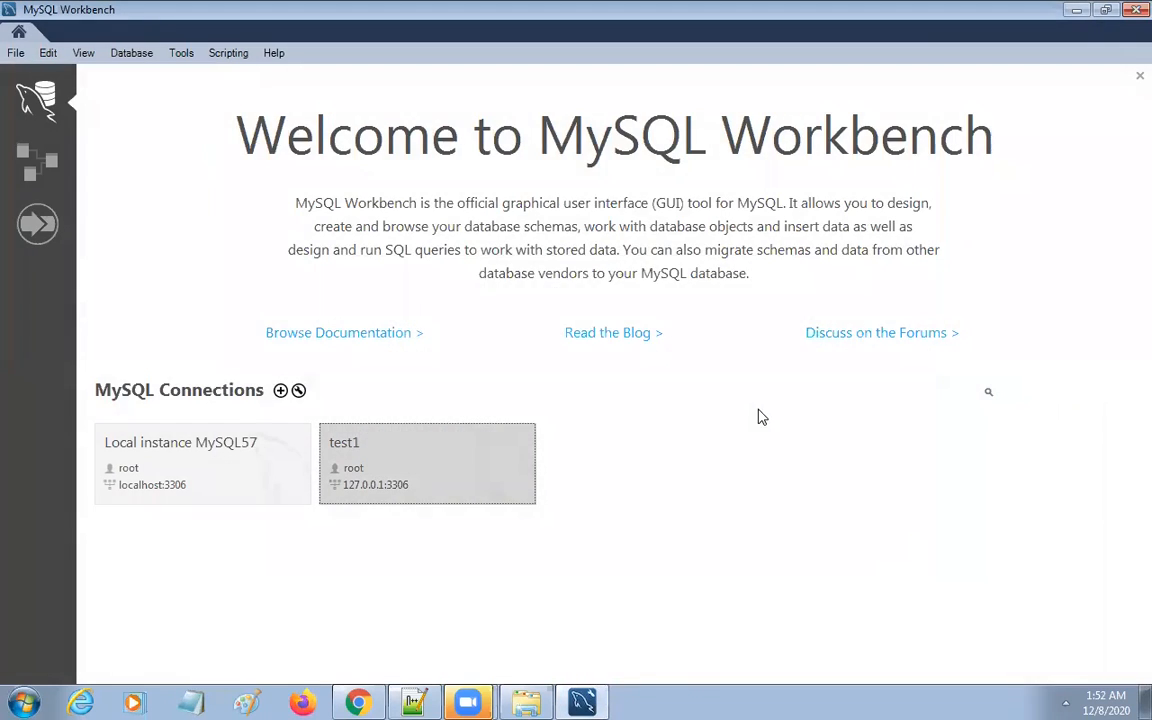
pyautogui.click(385, 458)
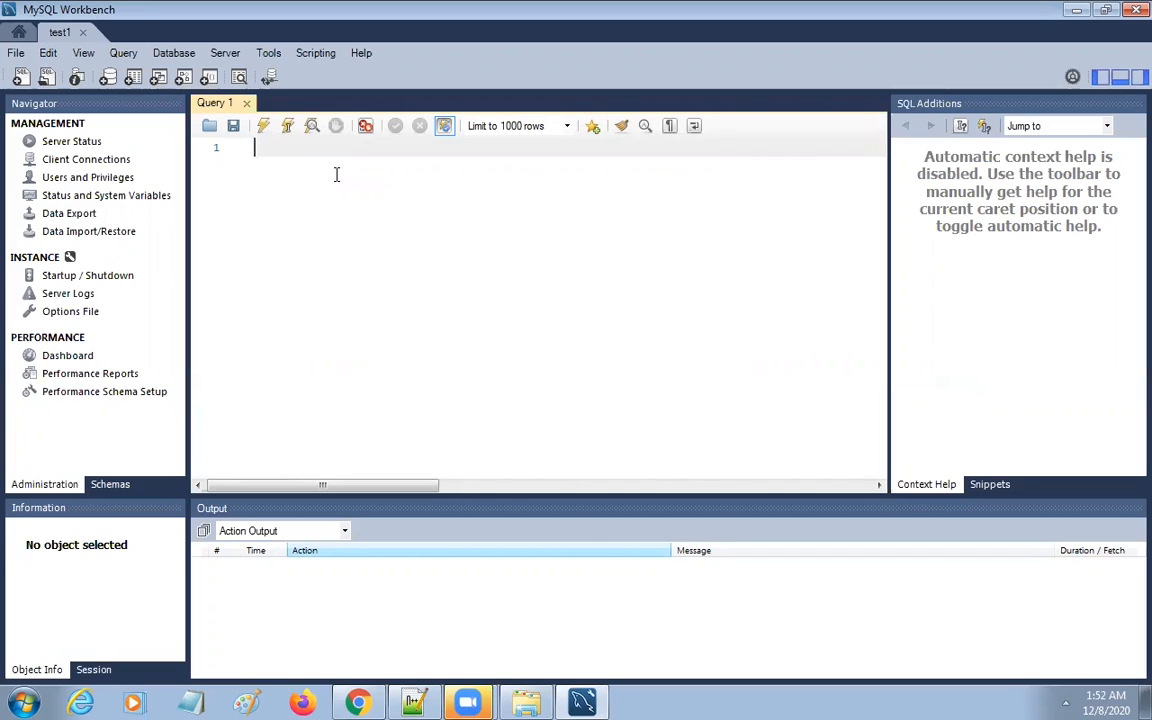
# Step: Write and execute the query "show databases" in the SQL editor
pyautogui.write('show data')
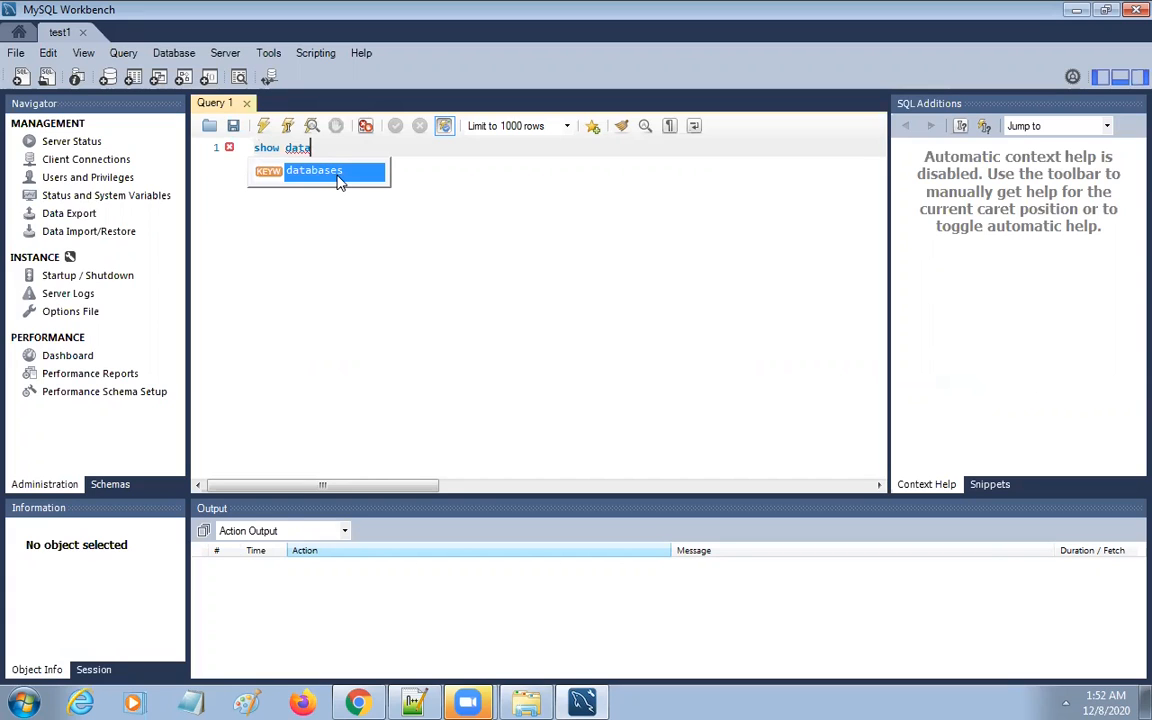
pyautogui.doubleClick(338, 176)
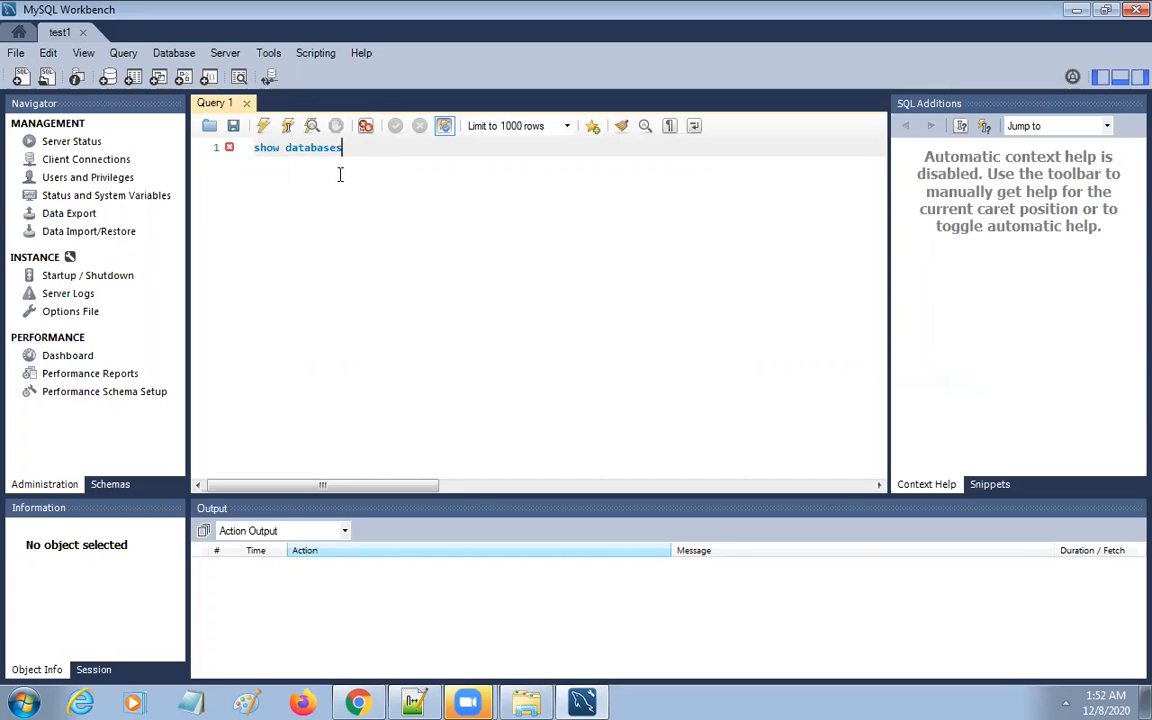
pyautogui.click(263, 127)
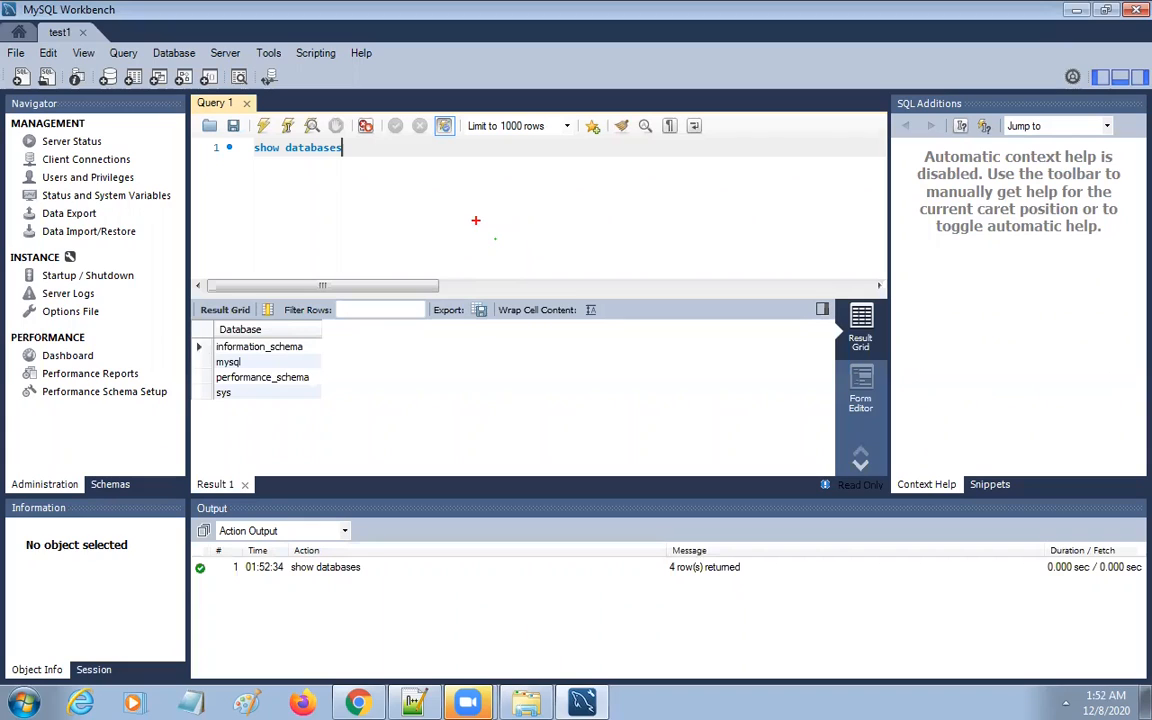
pyautogui.write('tmysq')
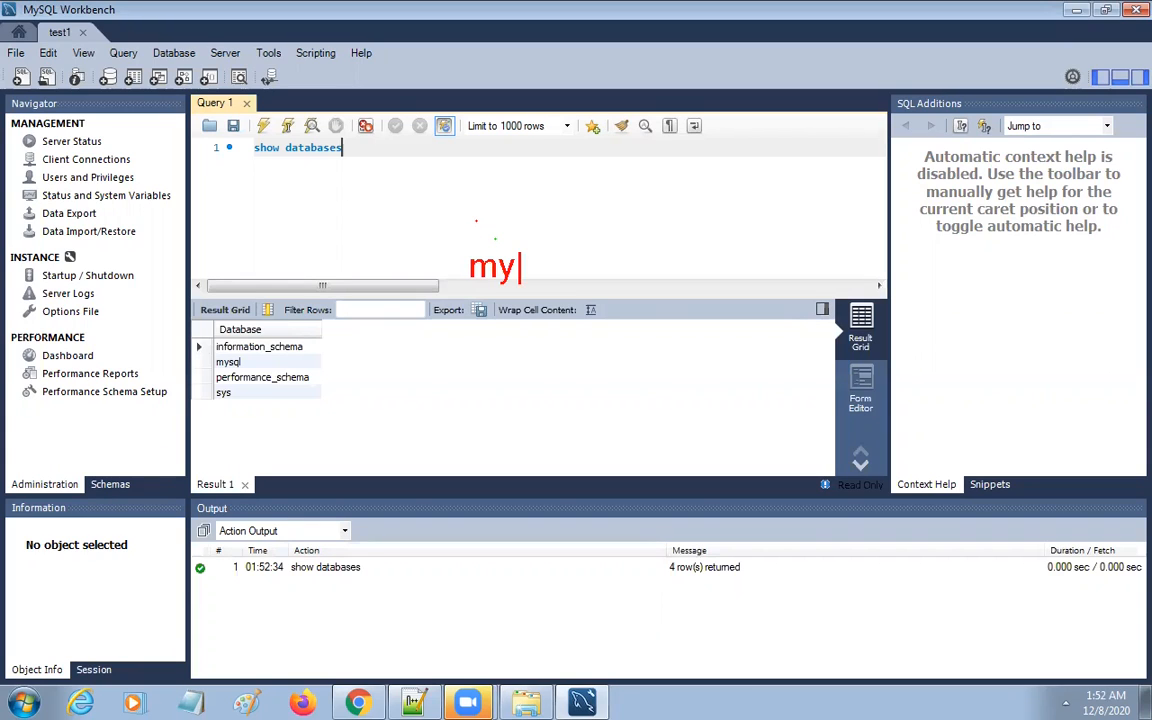
pyautogui.write('l ')
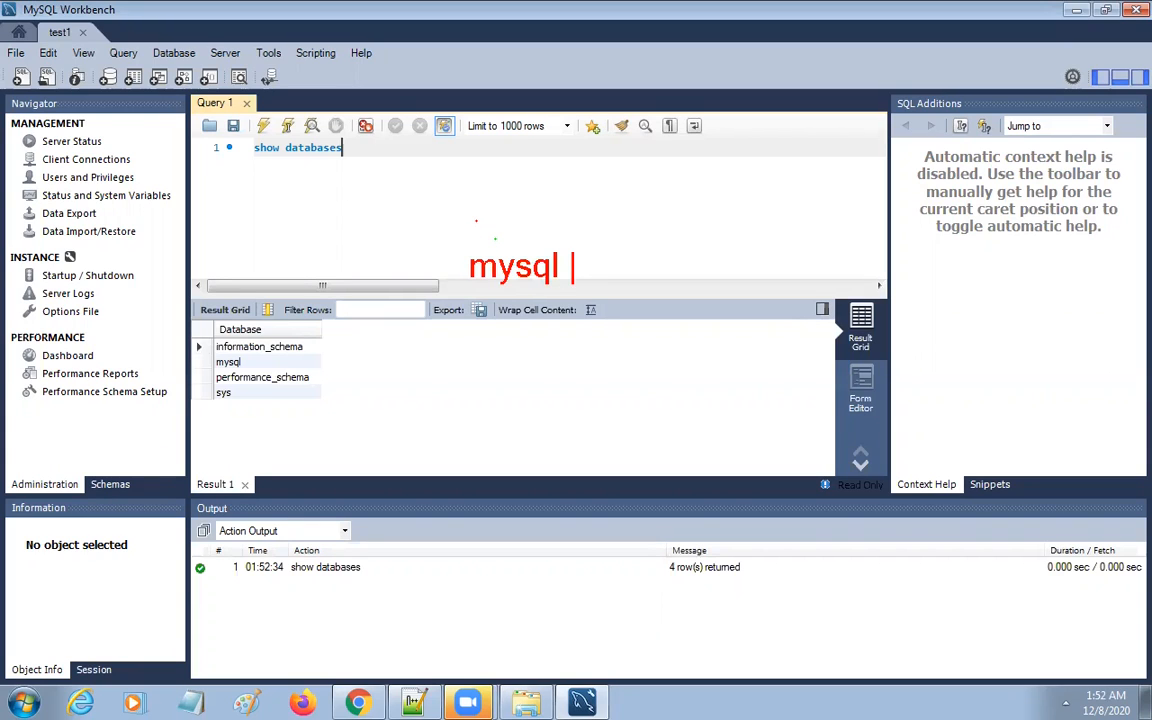
pyautogui.write('server ')
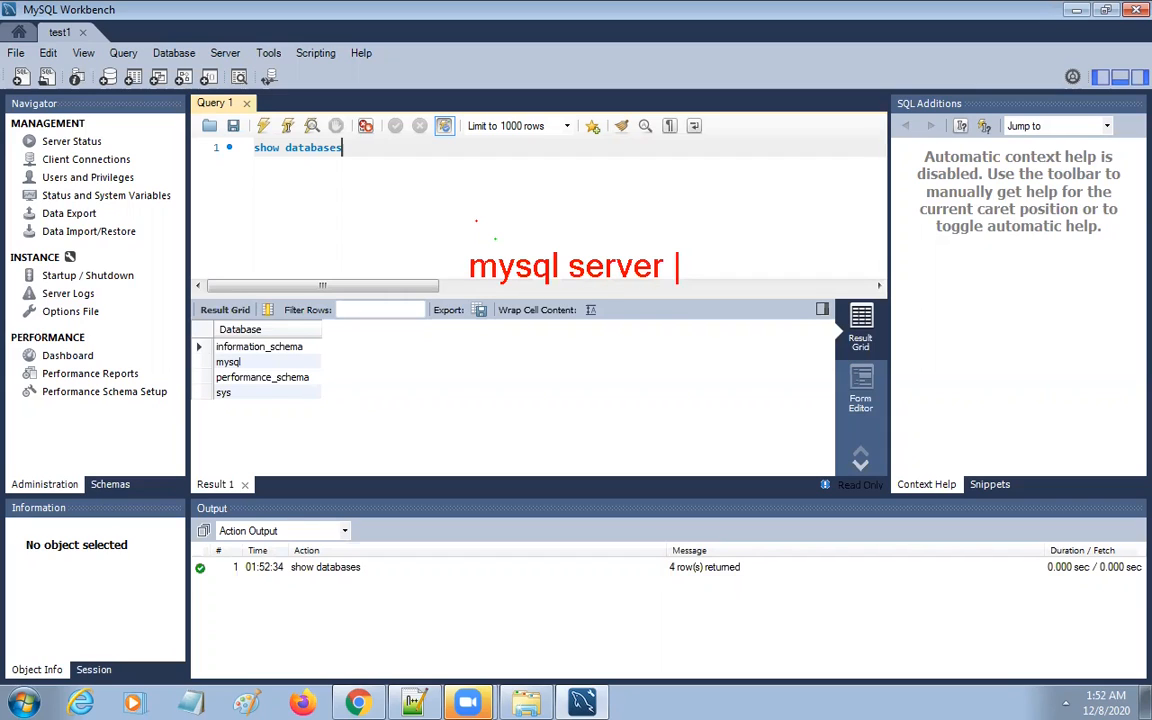
pyautogui.write('8.x')
pyautogui.press('Return')
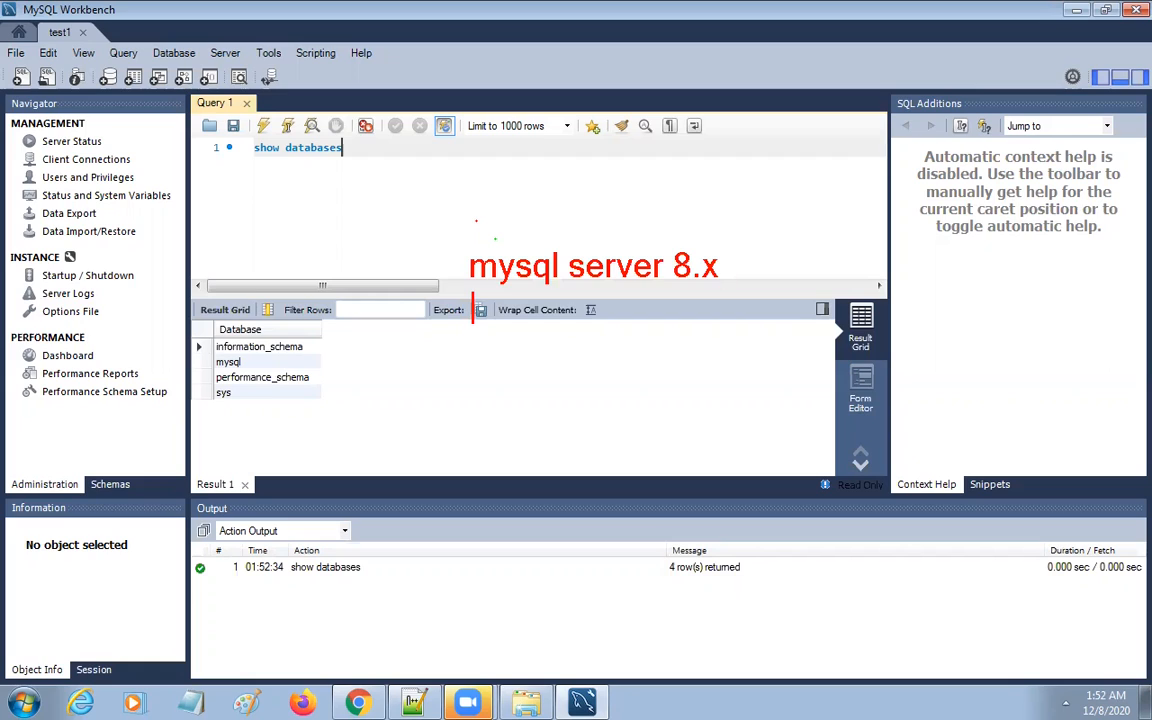
pyautogui.write('MySql ')
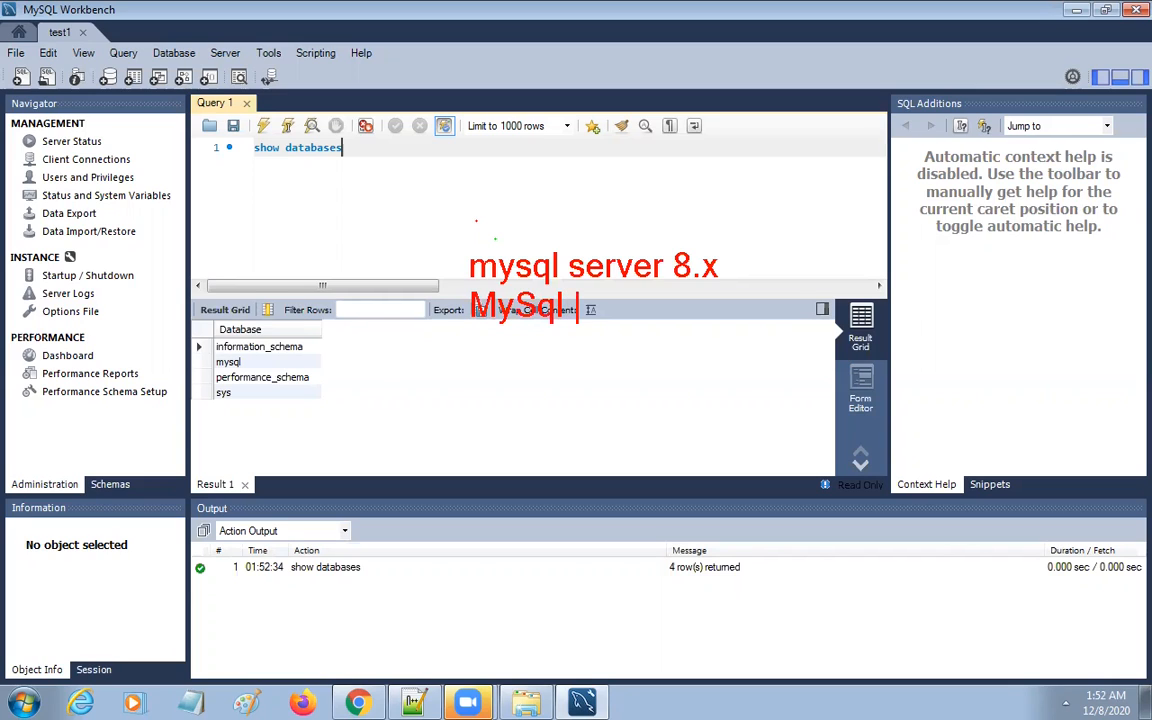
pyautogui.write('Work')
pyautogui.press('BackSpace')
pyautogui.write('banch als')
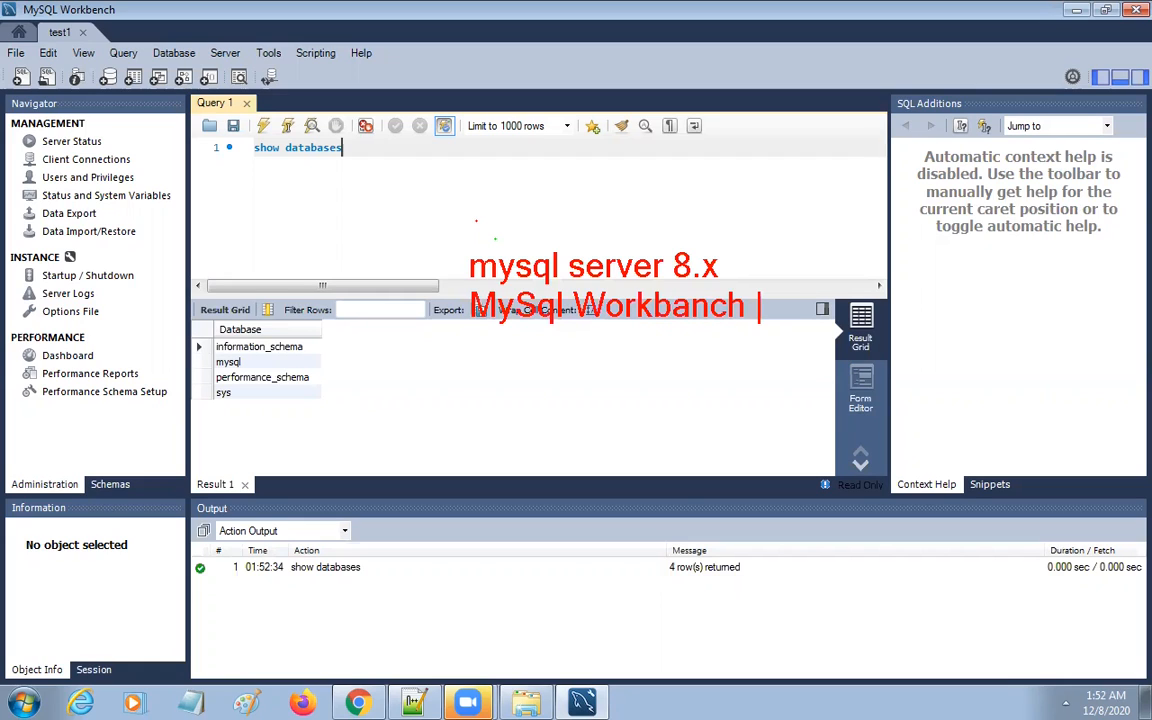
pyautogui.press('BackSpace')
pyautogui.press('BackSpace')
pyautogui.write('lso 8.x')
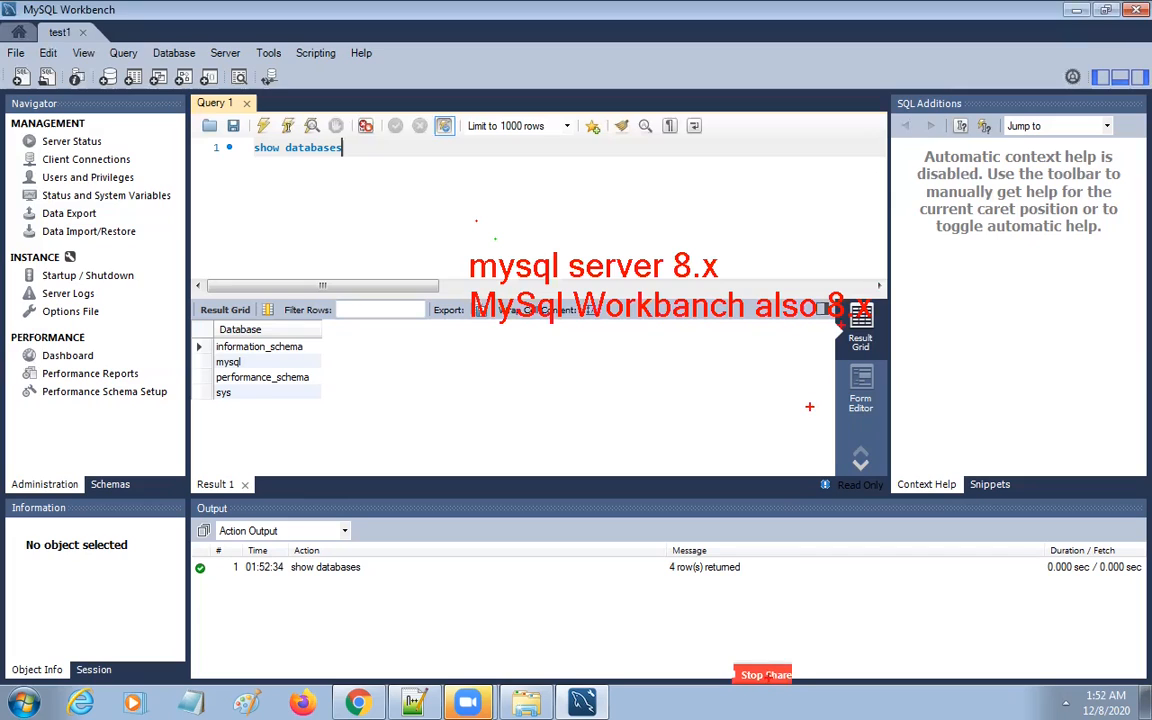
pyautogui.click(799, 677)
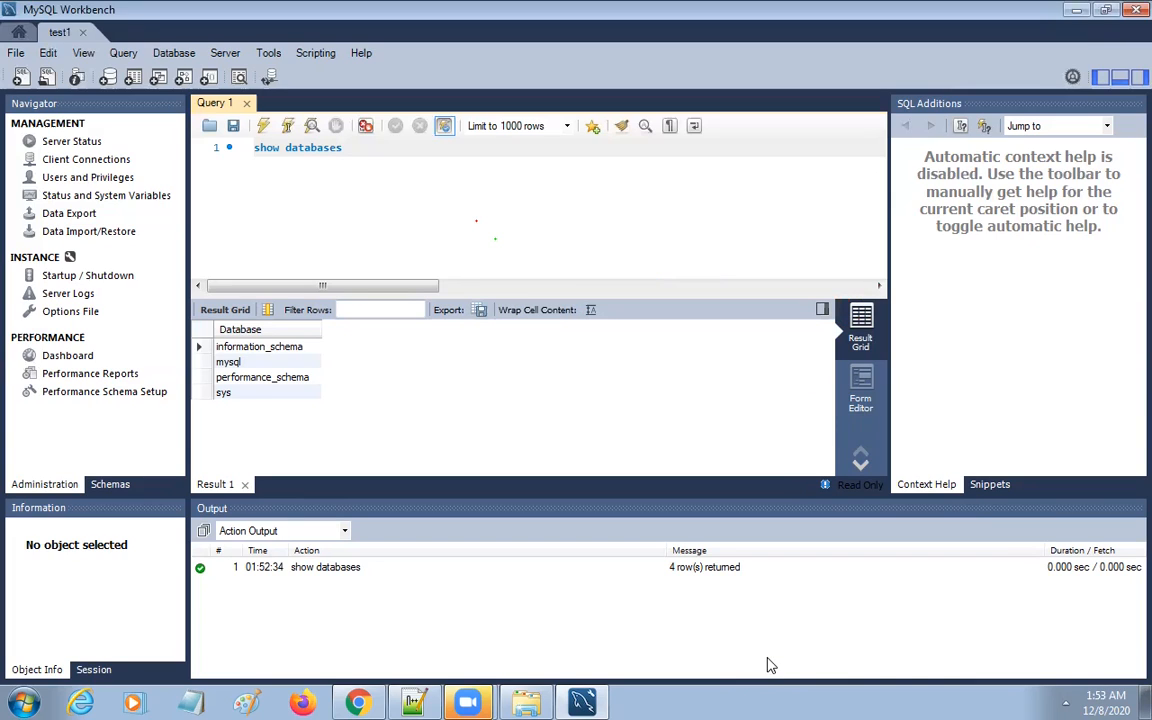